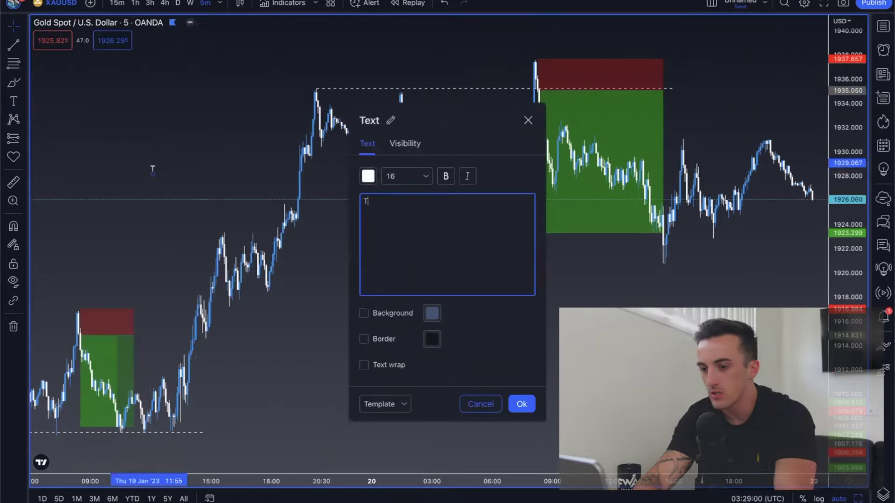
Complete the chart's text note with three lines, "TF: 5m", "Liquidity Grabs" and "5m flips"
text(5m)
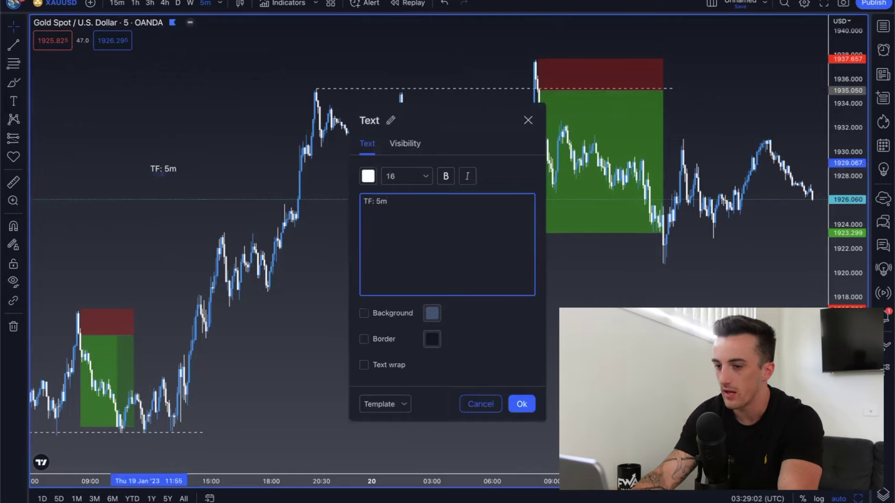
key(Return)
text(Liquid)
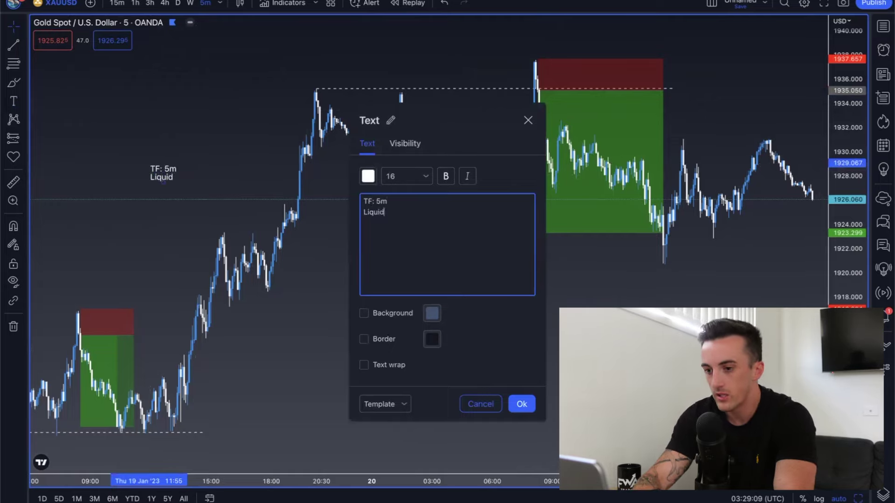
text(ity Grabs)
key(Return)
text(5m flips)
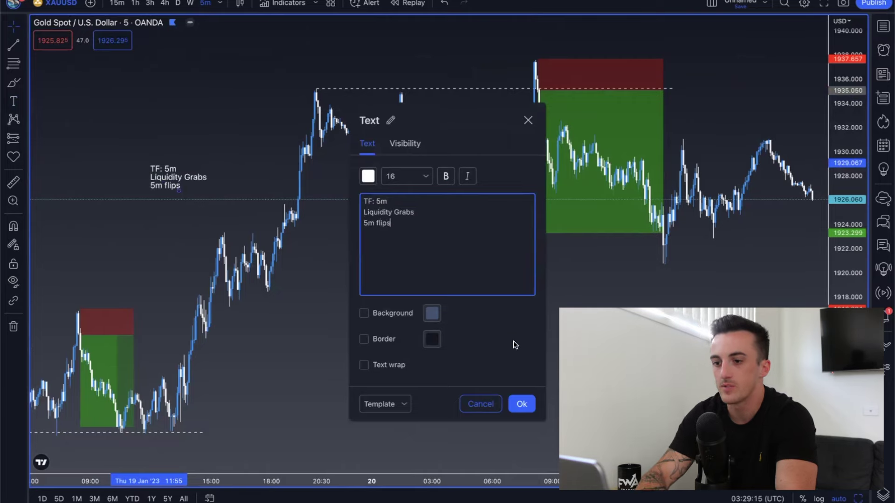
click(522, 403)
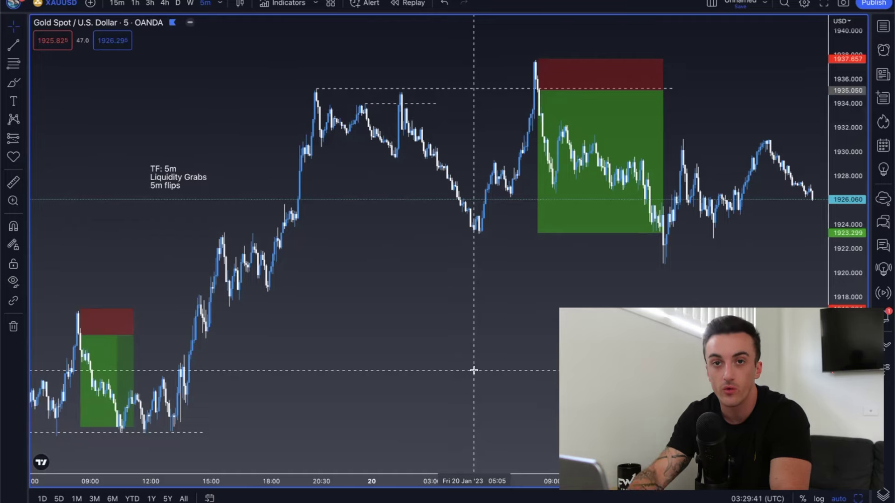
Add "Session: Pre London, London open, Pre NY & NY open" as a new first line of the text note
scroll(446, 334, down, 2)
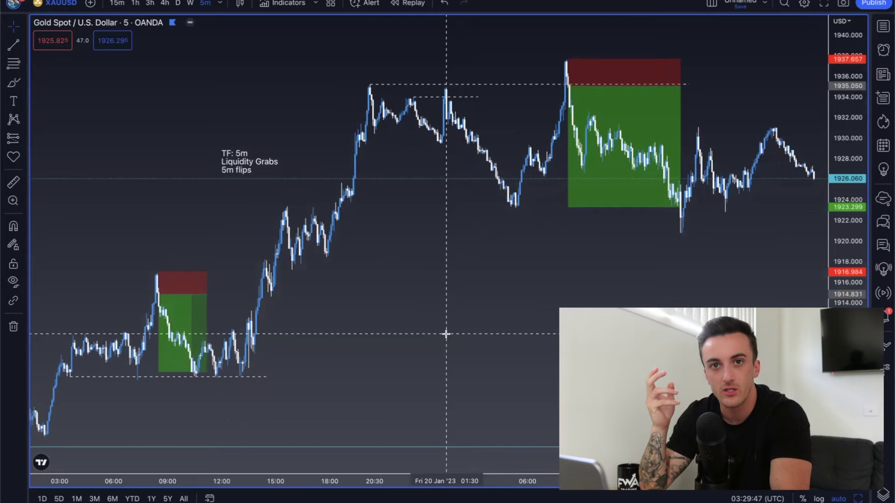
click(235, 156)
double_click(246, 172)
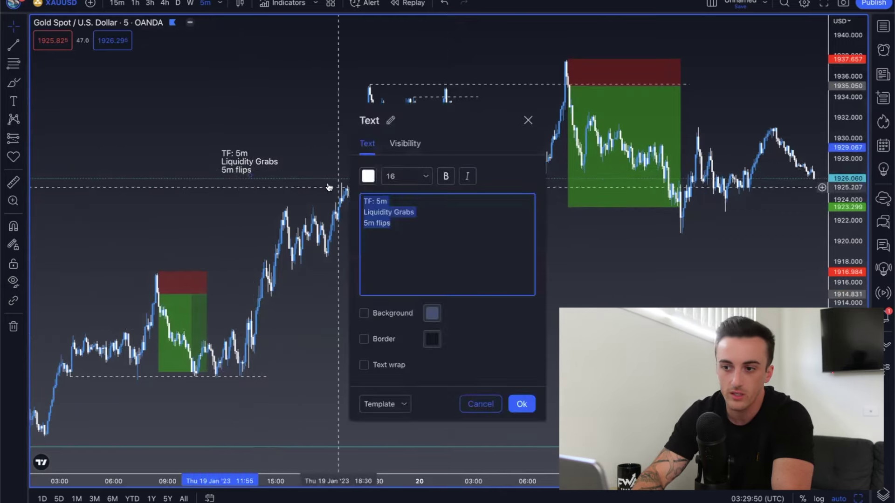
click(405, 222)
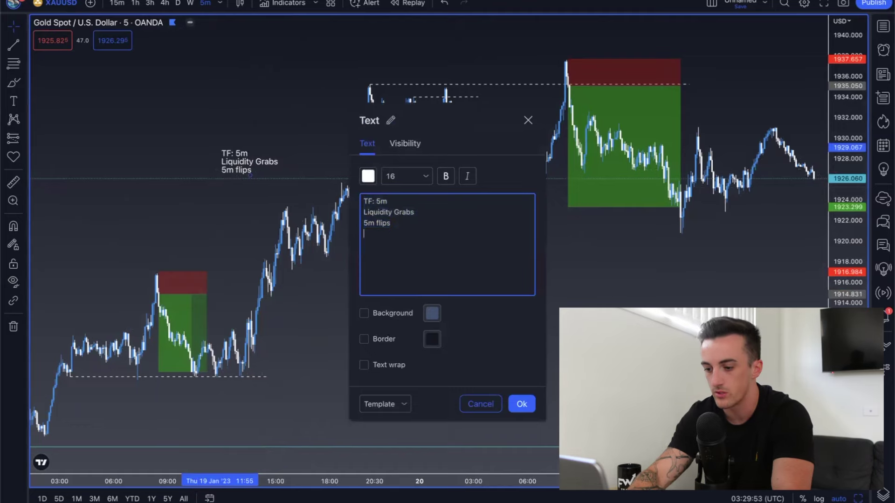
click(364, 201)
key(Return)
text(Sessi)
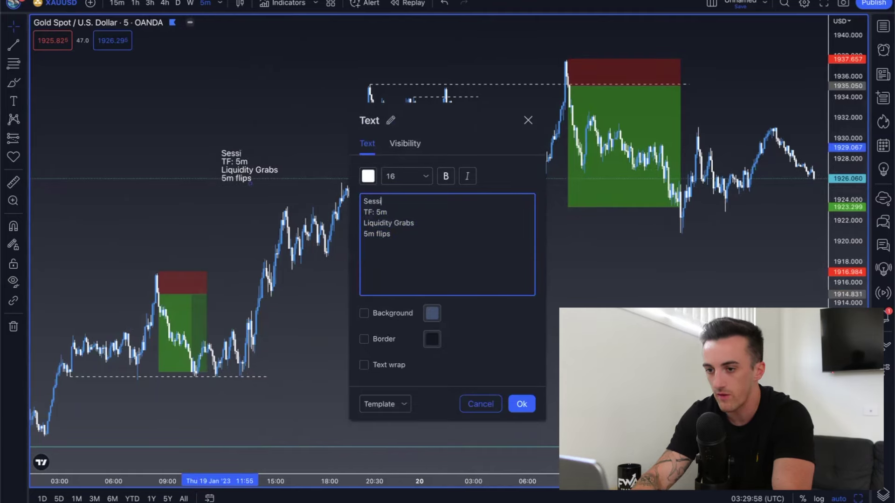
text(on: Pre London)
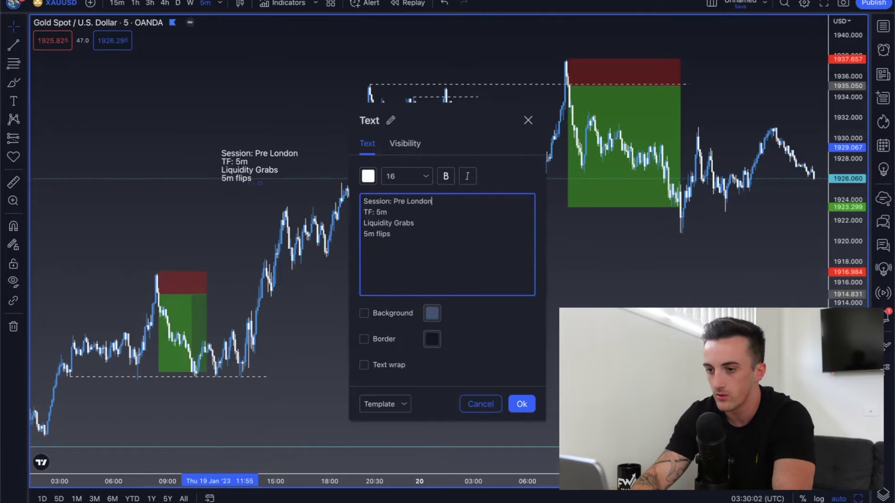
text(, London open, Pre N)
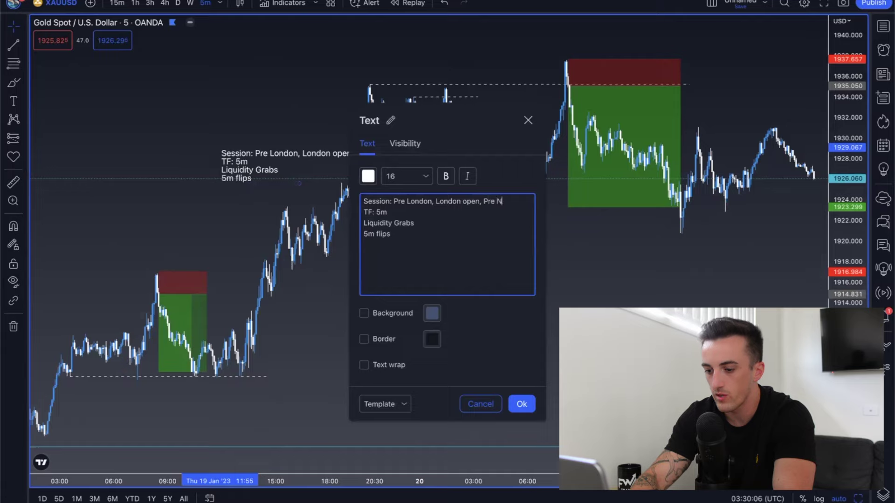
text(Y & NY dpen)
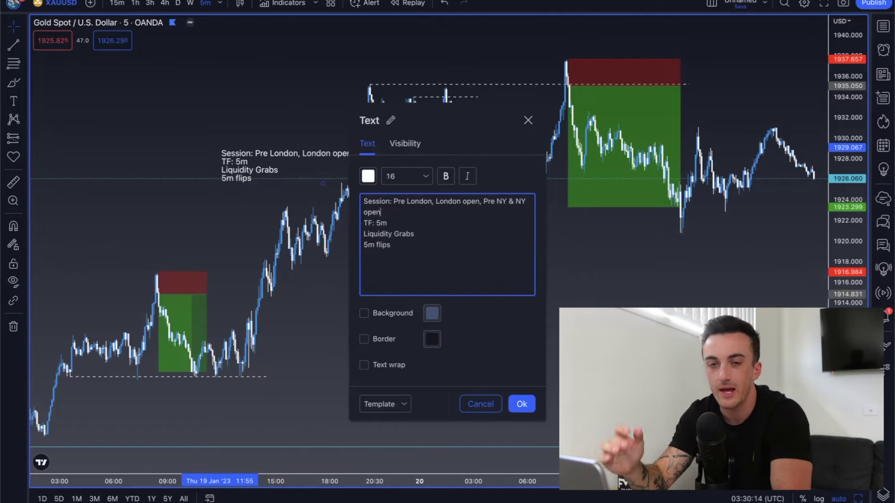
click(522, 404)
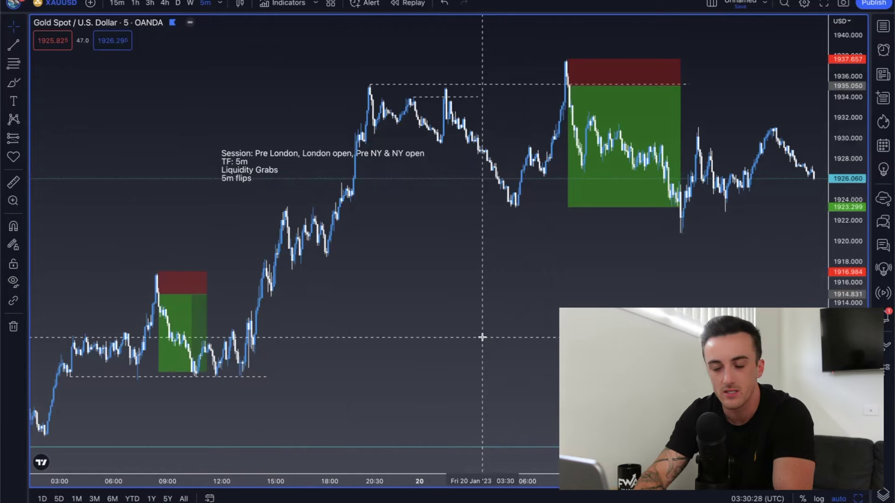
Move the text note up and to the left, clear of the price candles
drag(221, 149, 159, 120)
double_click(160, 120)
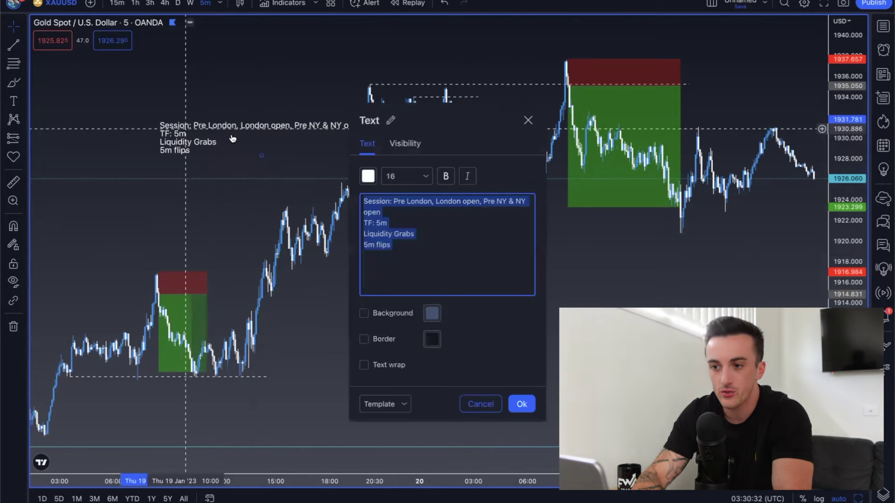
click(488, 216)
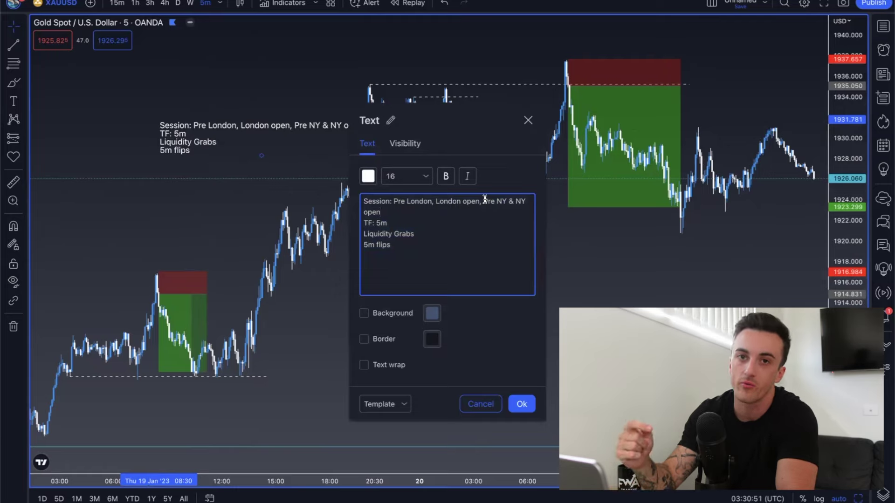
click(527, 408)
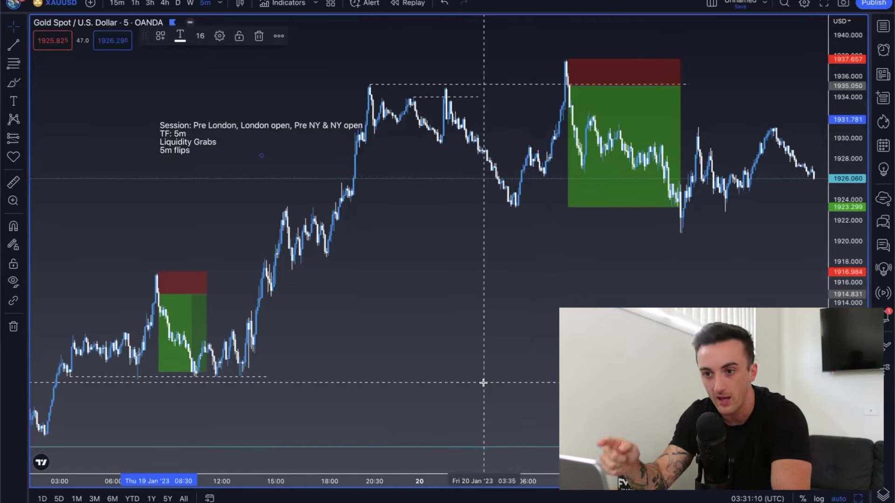
drag(183, 133, 163, 128)
click(315, 239)
Draw a zigzag path with the Path tool in the empty area below the price action, illustrating rising swings
scroll(316, 239, down, 1)
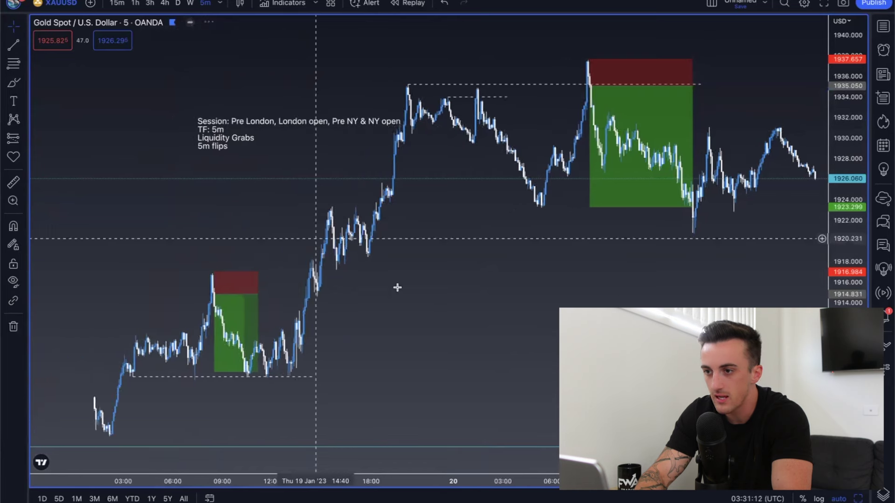
drag(397, 288, 374, 292)
scroll(374, 292, up, 1)
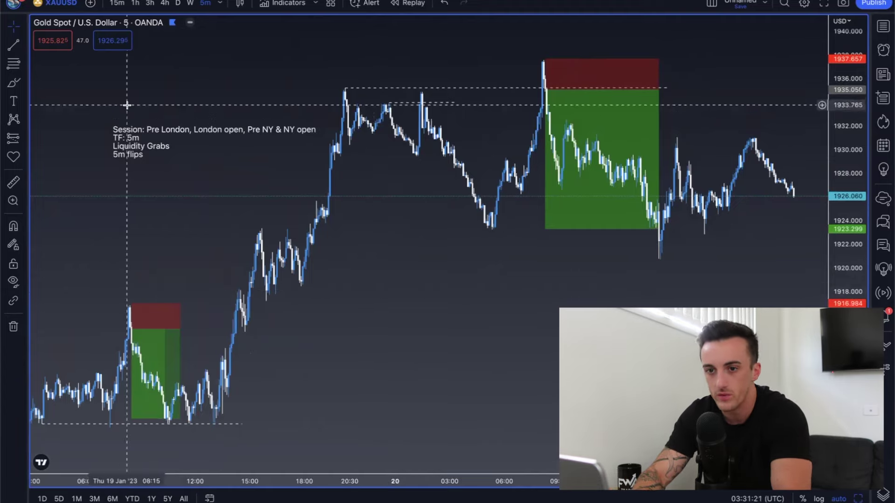
click(22, 85)
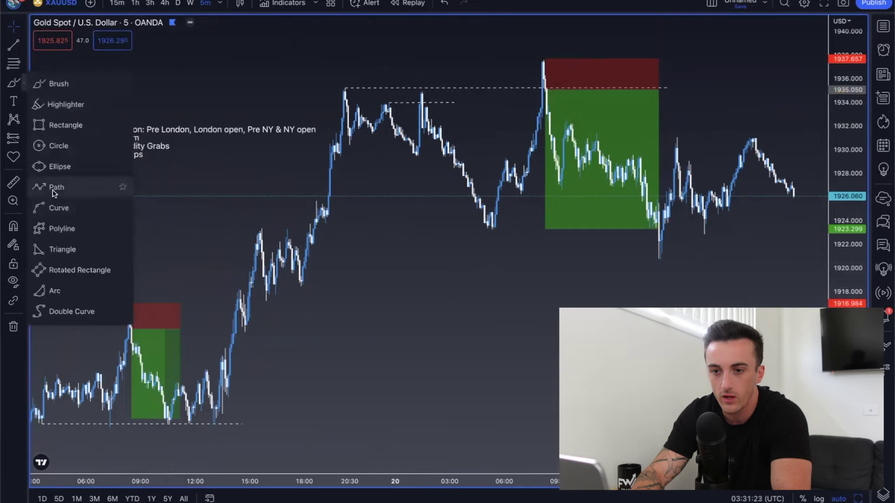
click(53, 193)
click(367, 395)
click(411, 333)
click(475, 395)
click(510, 334)
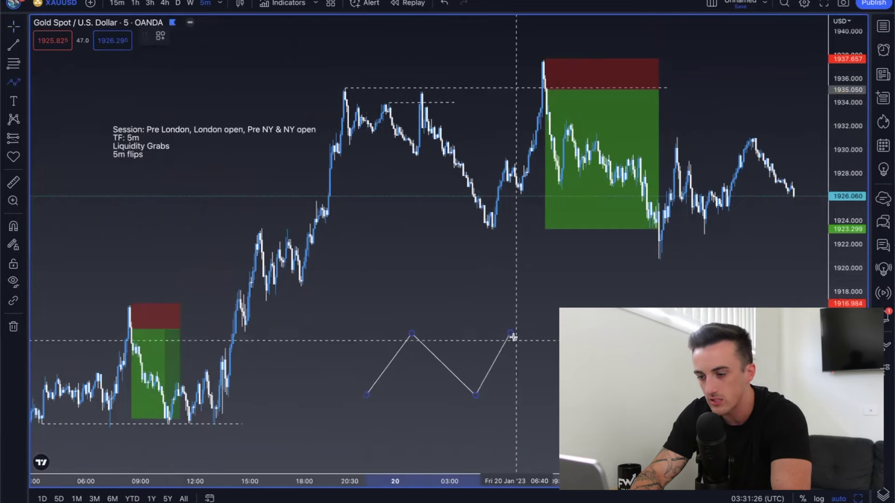
click(531, 368)
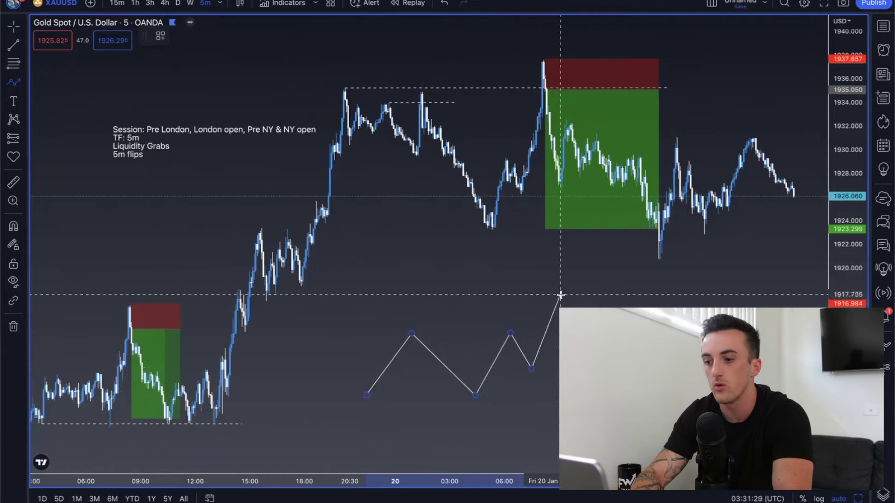
click(554, 314)
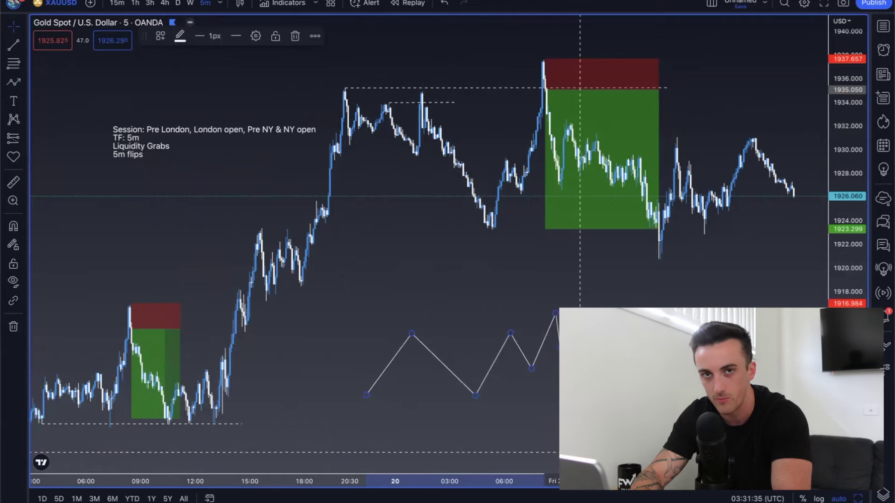
click(595, 342)
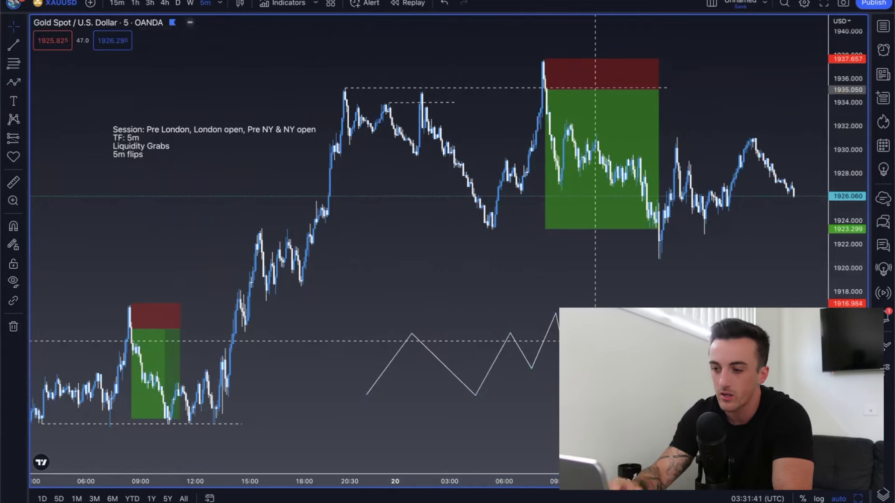
Delete the zigzag path from the chart
click(564, 348)
key(Delete)
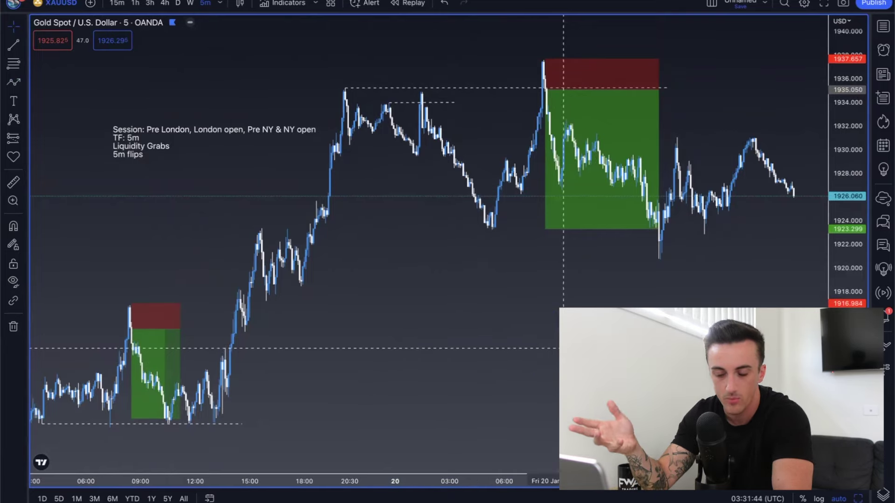
click(136, 335)
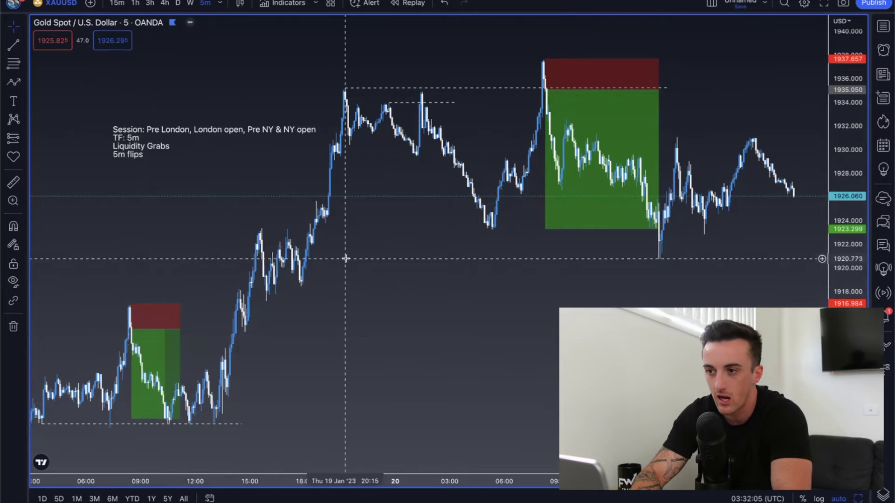
Draw a thin rectangle along the highs near 1934, from 21:00 on 19 Jan to 02:15 on 20 Jan, and delete it
scroll(345, 258, up, 1)
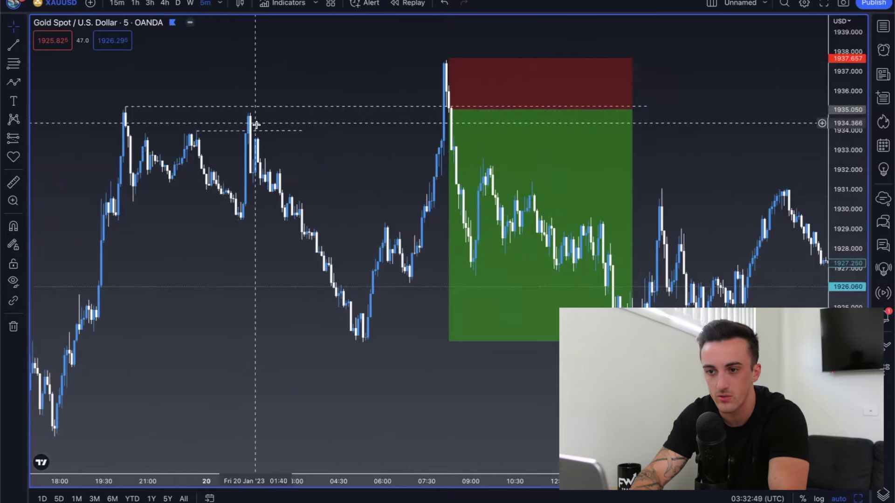
drag(260, 124, 258, 125)
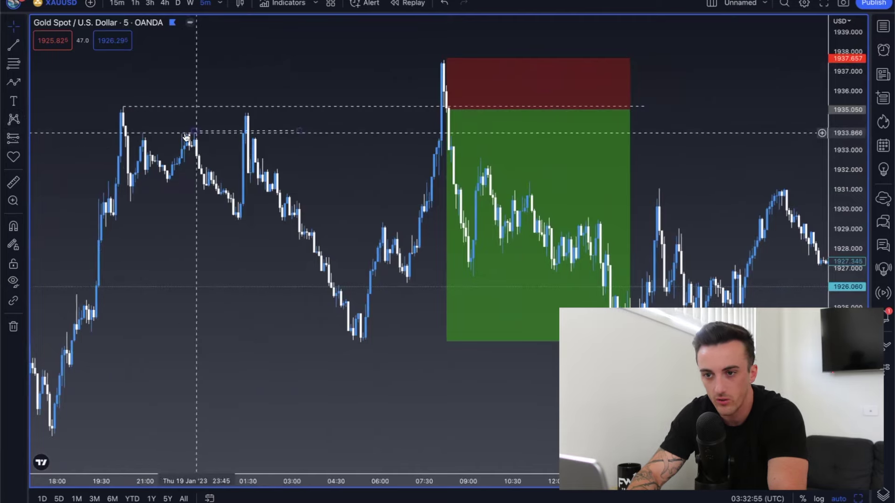
click(23, 82)
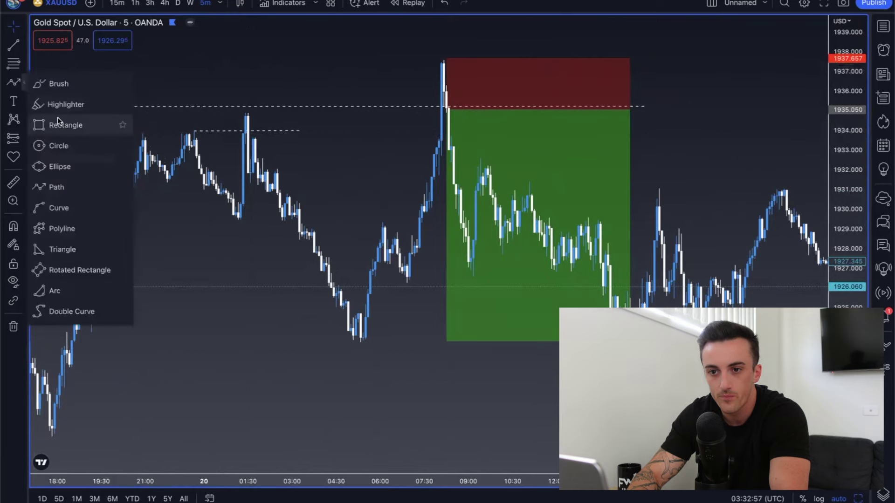
click(60, 122)
click(144, 135)
click(270, 135)
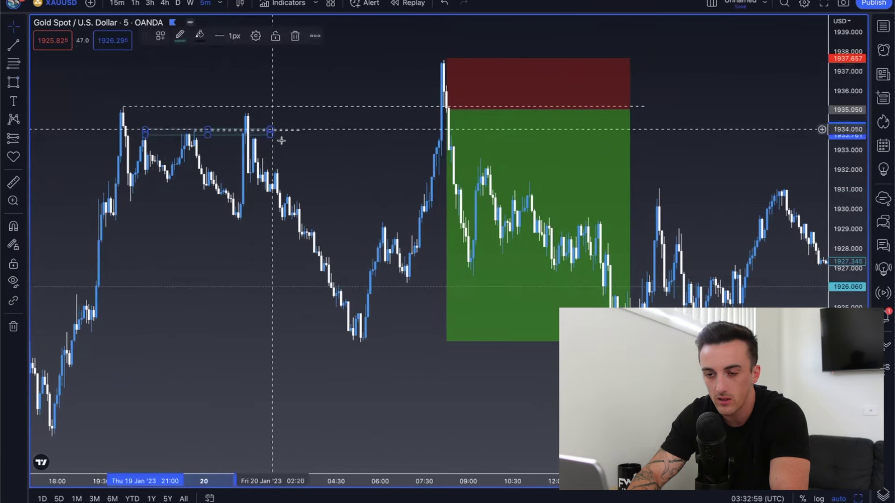
click(146, 132)
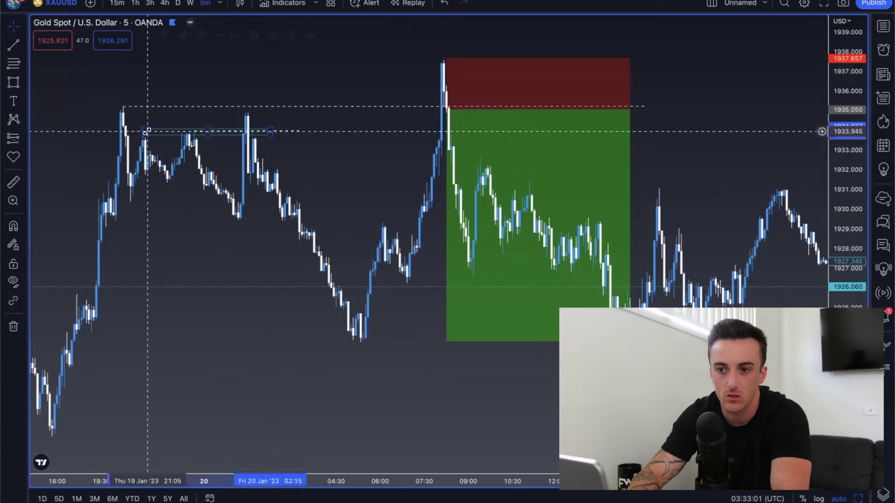
click(295, 36)
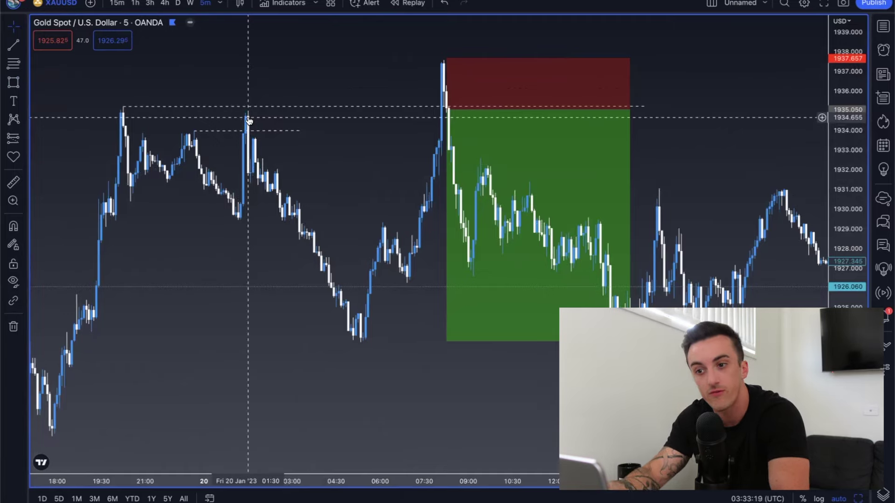
Place a short position at 1931.762 from 01:40 on 20 Jan, with the stop at 1934.971 and a target distance of 9.863
click(16, 145)
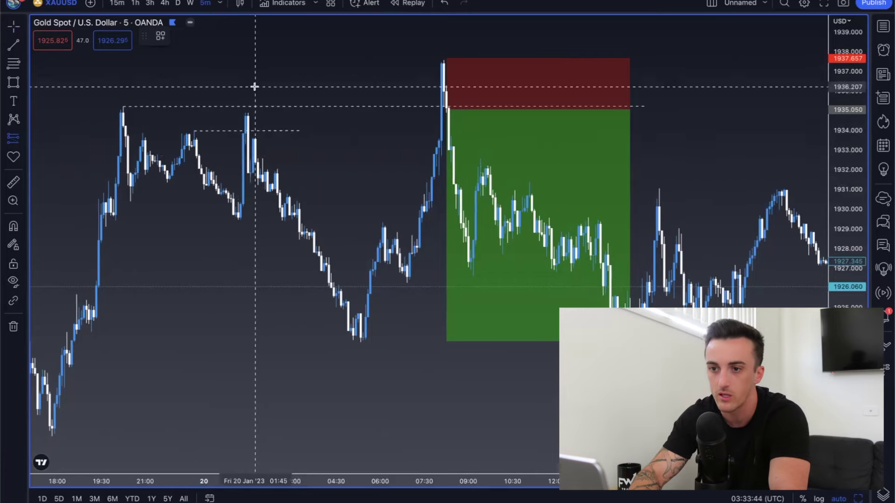
click(252, 175)
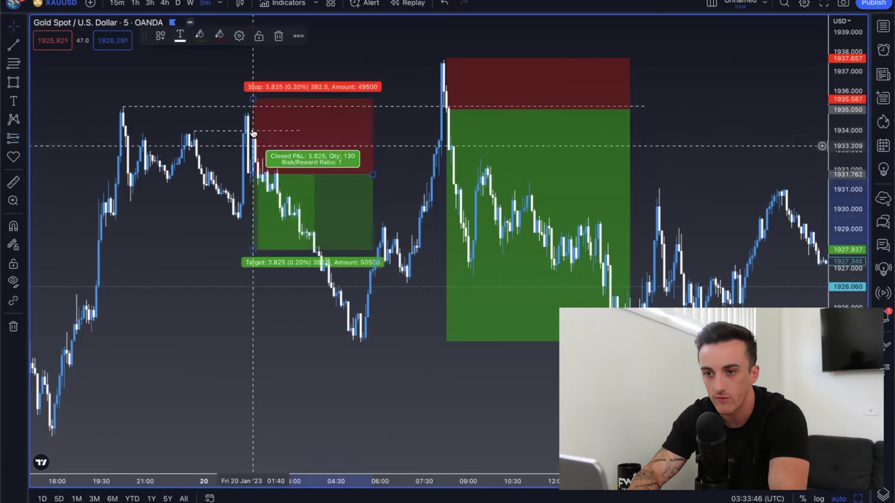
drag(256, 248, 247, 335)
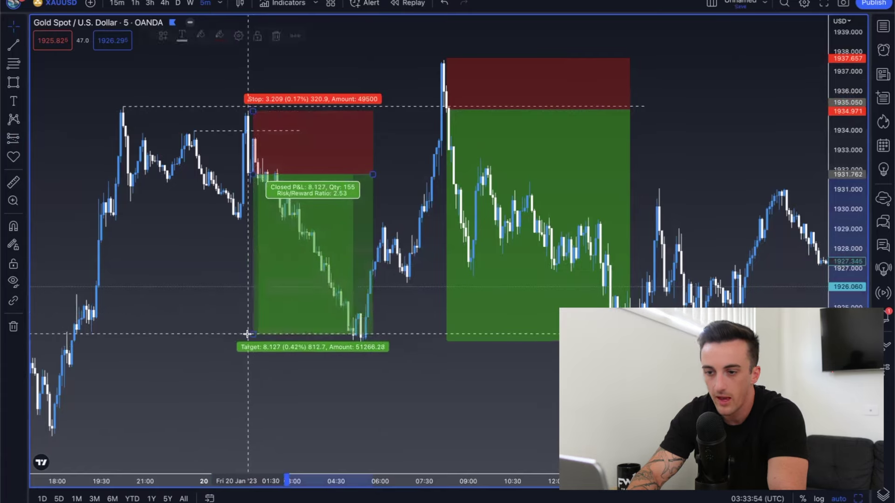
click(210, 263)
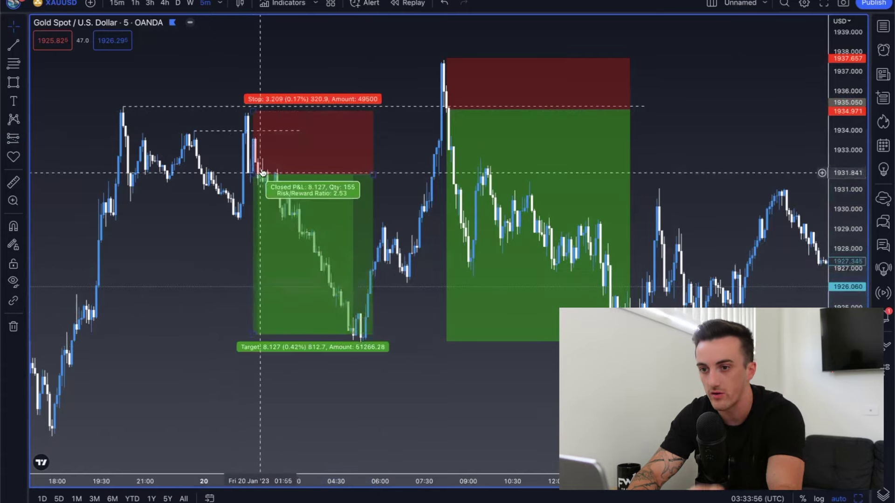
drag(385, 176, 402, 176)
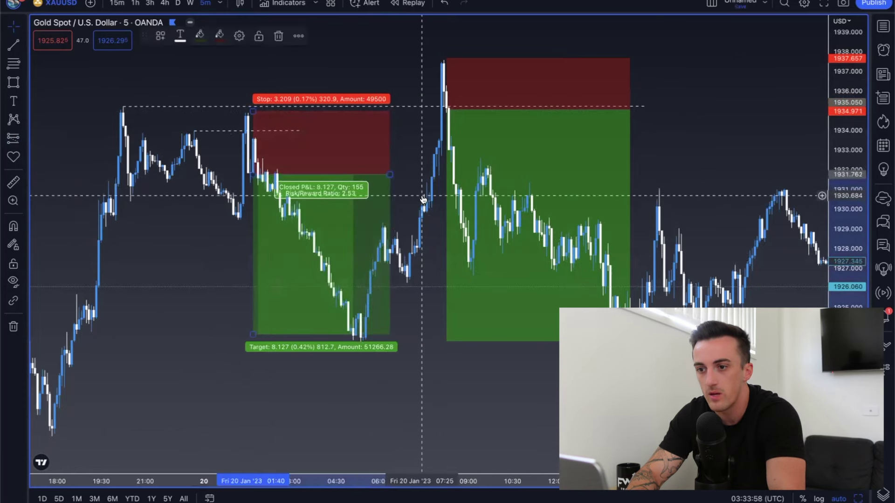
mouse_move(253, 334)
mouse_down()
mouse_move(253, 301)
mouse_move(245, 368)
mouse_up()
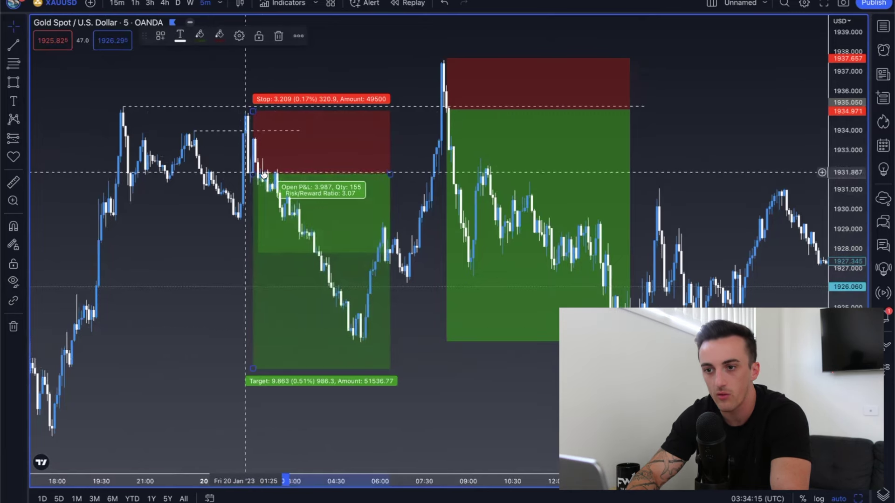
Adjust the short position at the 20 Jan 01:40 drop to entry 1933.288 and target 1925.134, and delete it
drag(253, 174, 251, 145)
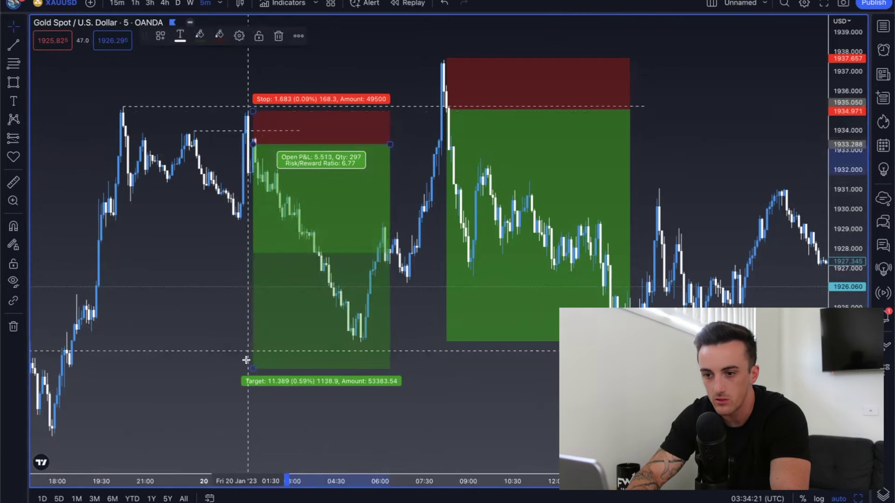
drag(254, 367, 78, 305)
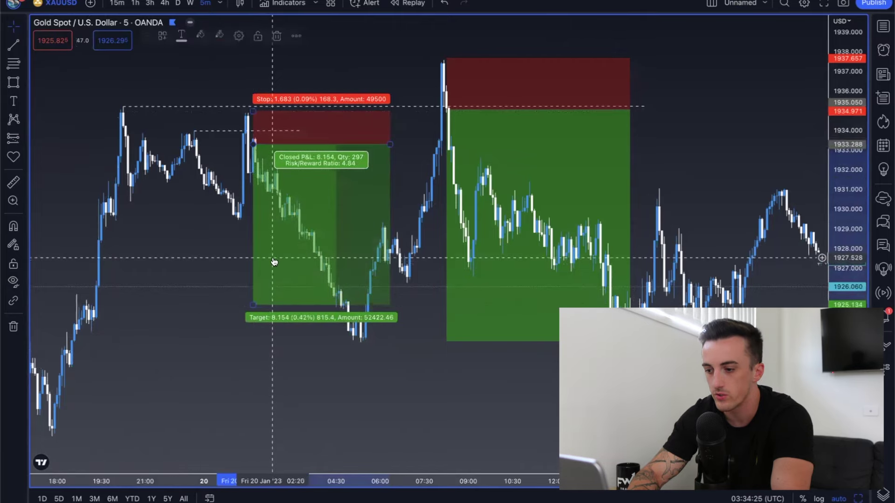
key(Delete)
scroll(367, 158, up, 1)
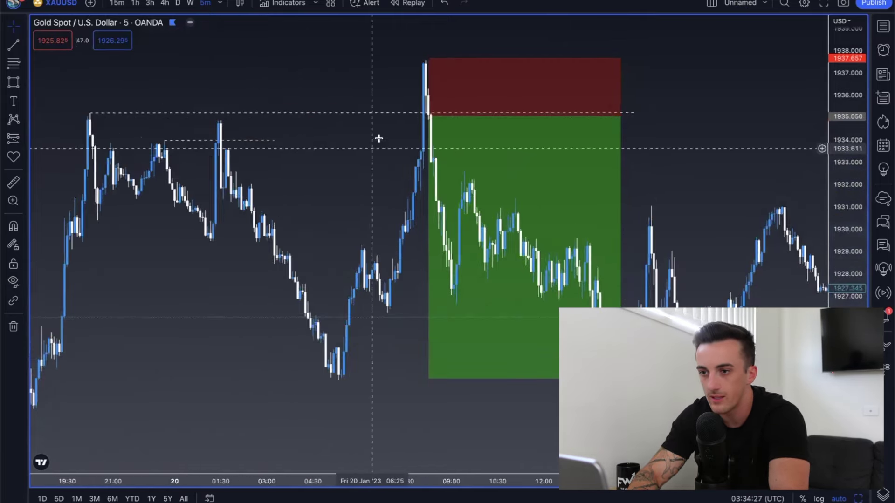
click(431, 117)
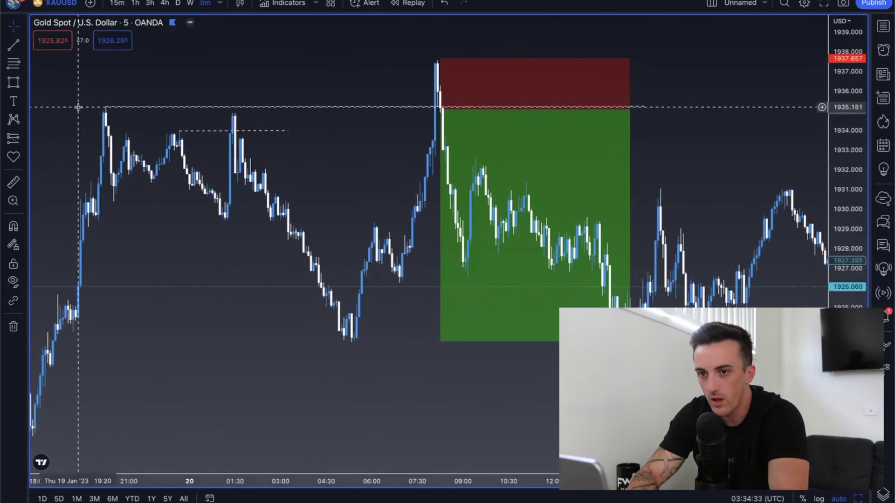
Place a short position at 1934.392 around 01:30 on 20 Jan with the stop at 1935.418, and delete it
click(14, 139)
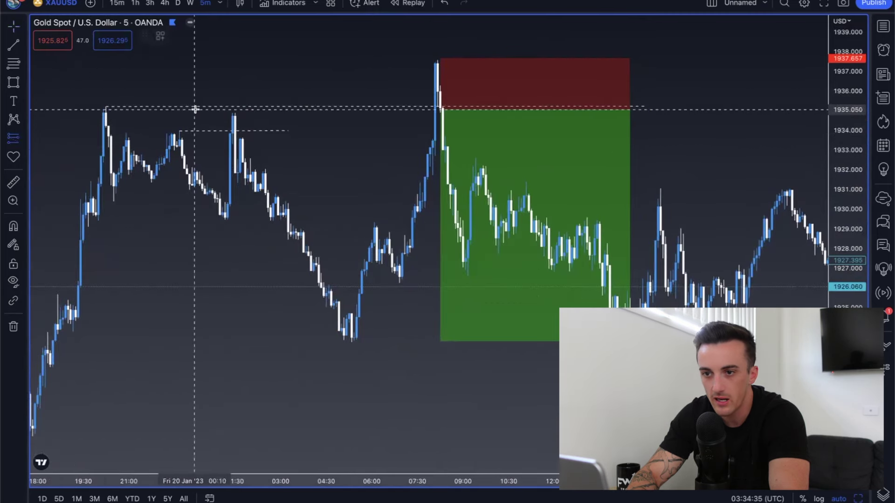
click(233, 118)
drag(233, 119, 234, 122)
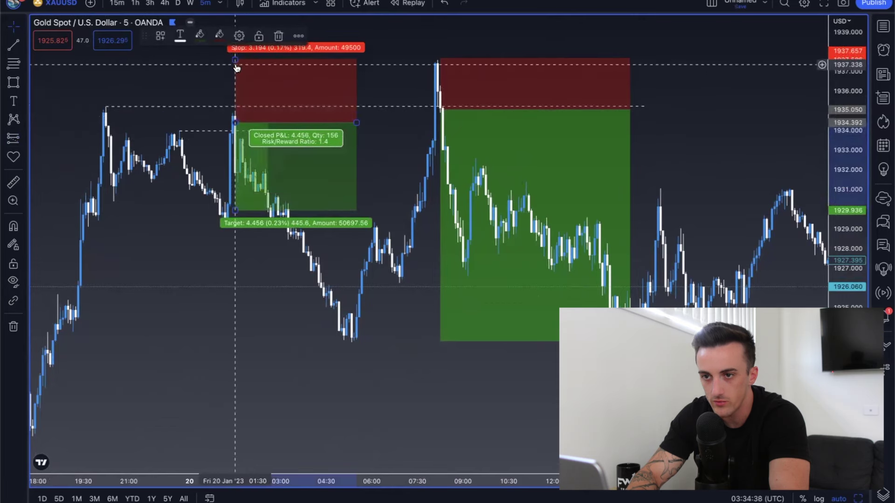
drag(235, 58, 157, 102)
click(158, 107)
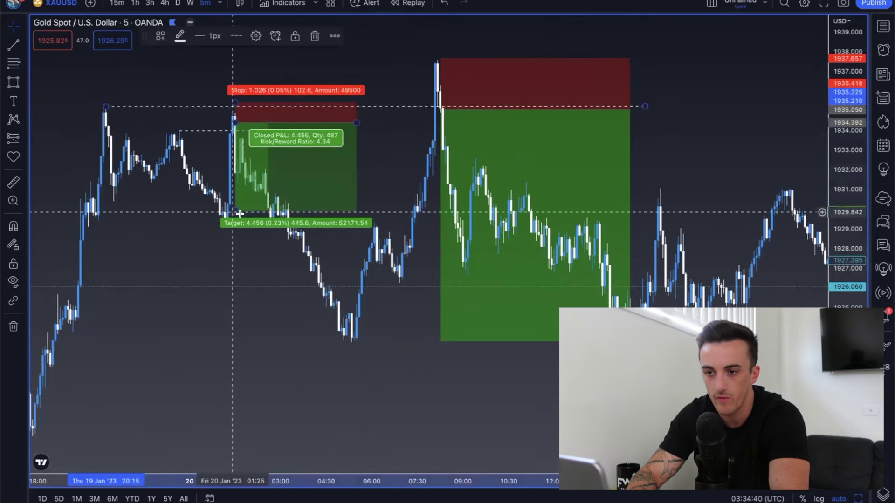
drag(233, 211, 236, 335)
key(Delete)
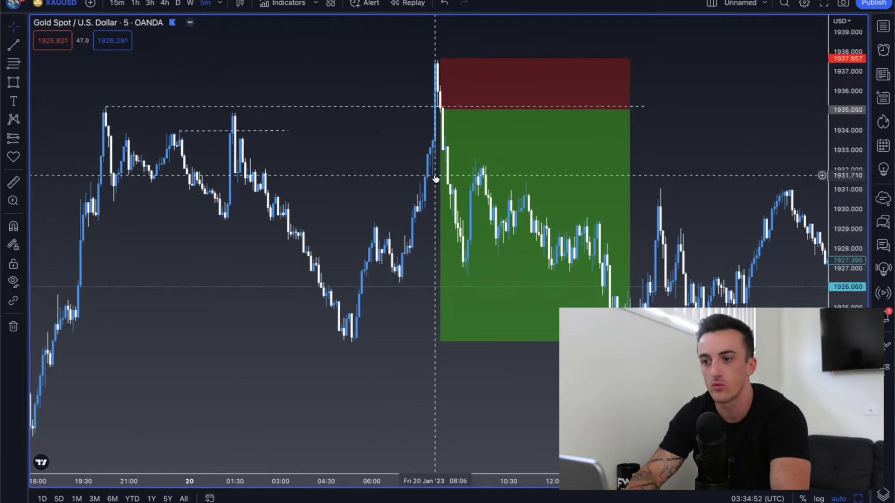
Measure the price rise from the 07:50 candle on 20 Jan up to the high just after 08:00
click(13, 182)
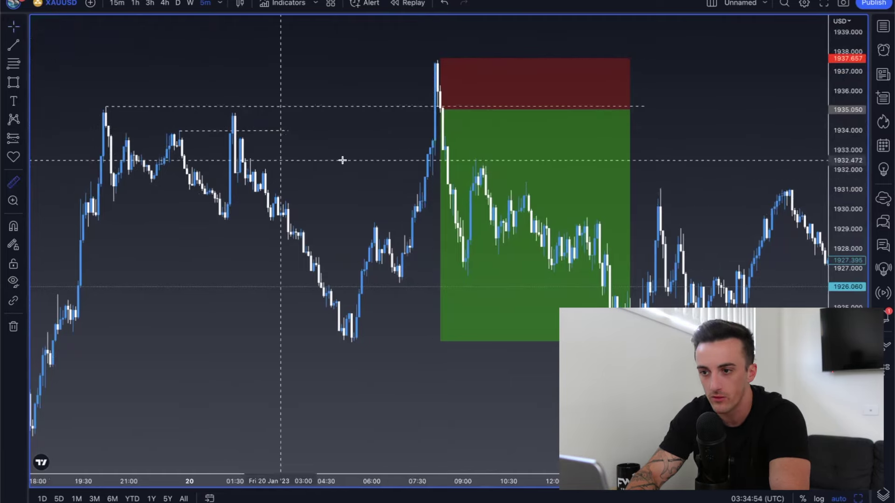
click(426, 139)
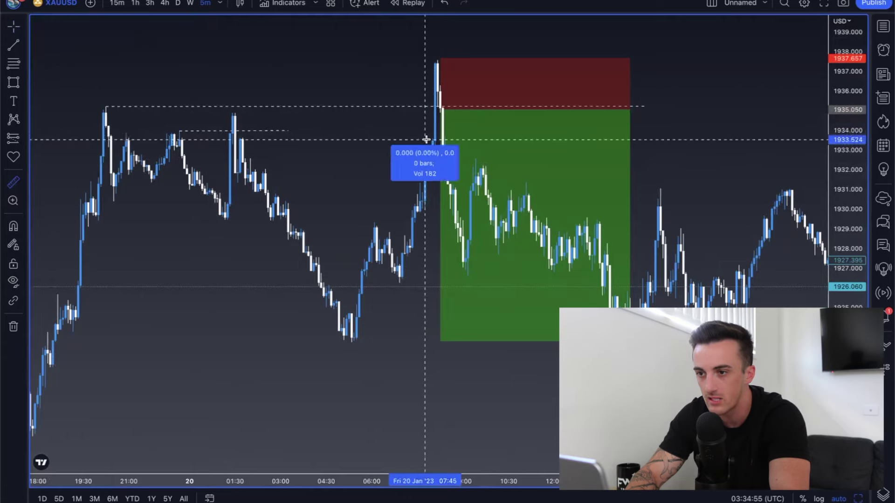
click(415, 69)
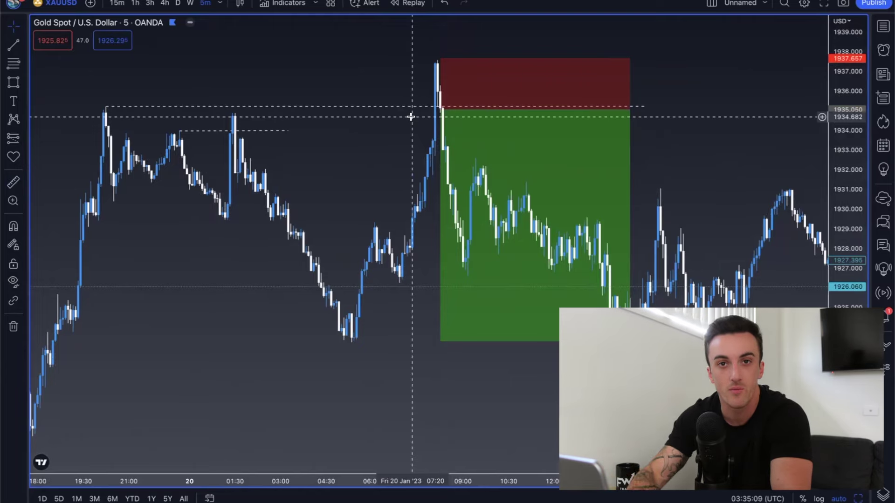
Adjust the large 20 Jan short position to entry 1934.886, stop 1936.370 and target 1928.139, and delete it
drag(441, 108, 441, 113)
scroll(414, 96, up, 1)
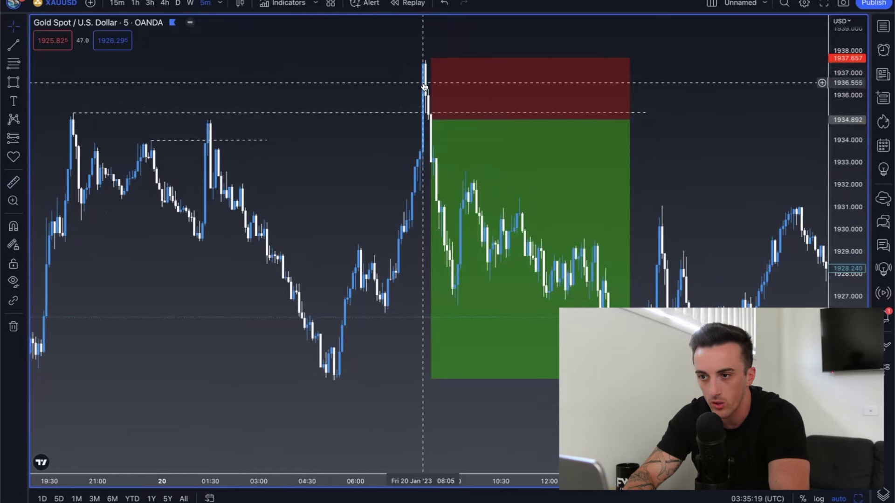
click(432, 119)
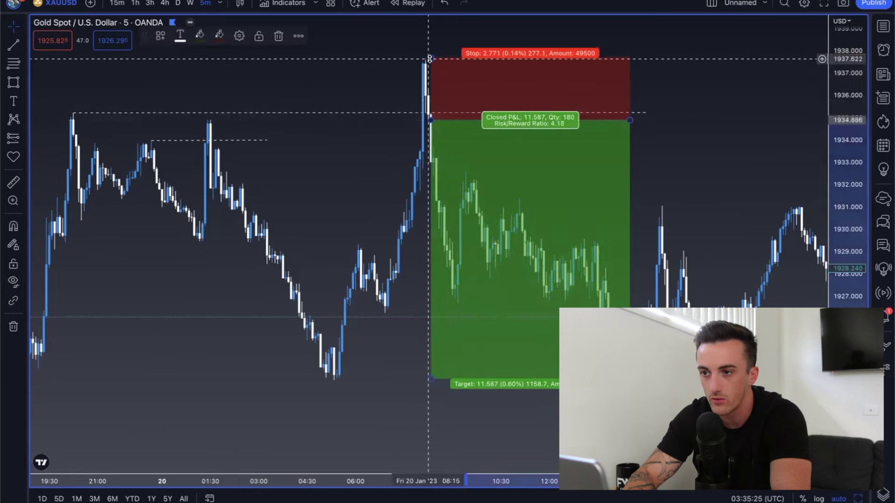
drag(431, 58, 432, 87)
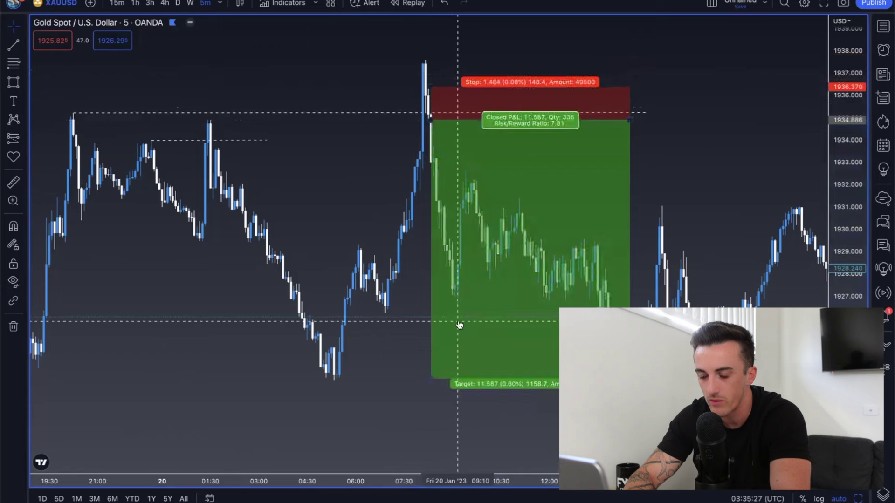
drag(432, 376, 432, 271)
click(456, 271)
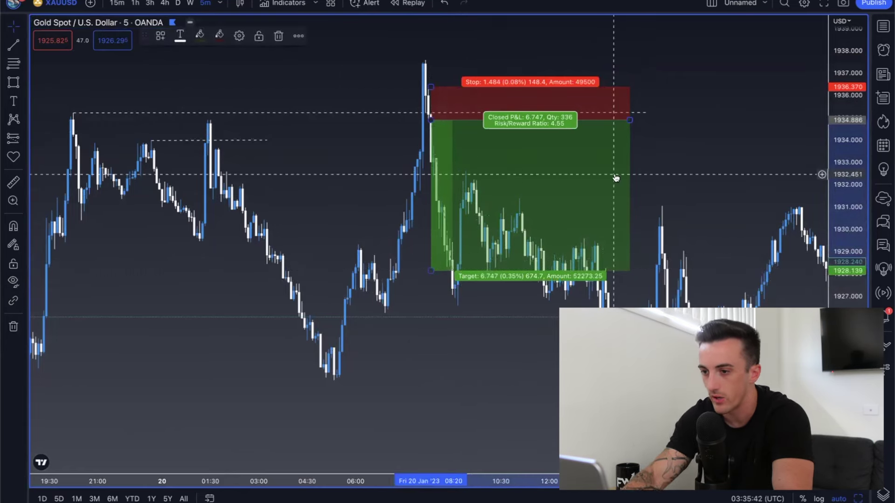
key(Delete)
Draw thin rectangle zones at about 1911.0–1911.6 from 03:25 on 19 Jan and at about 1914.5–1915.1 from 14:45 on 18 Jan
scroll(614, 175, down, 8)
scroll(614, 174, up, 2)
scroll(613, 175, left, 3)
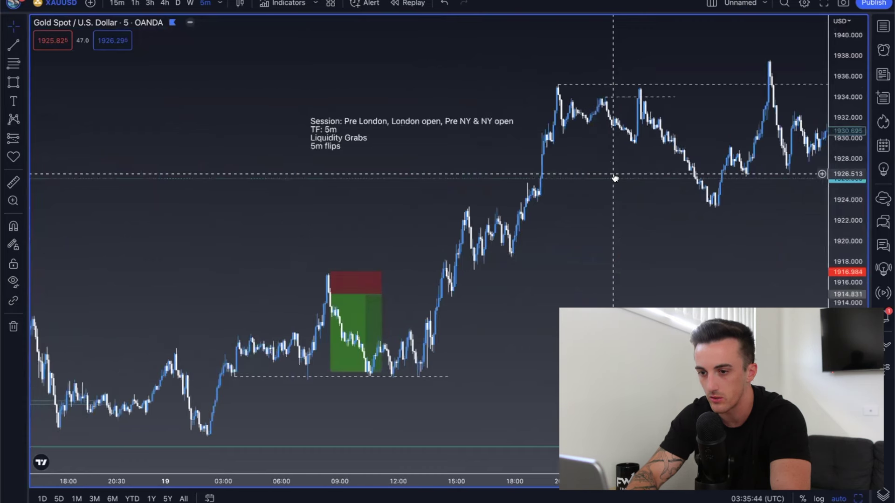
scroll(613, 174, left, 3)
scroll(614, 174, up, 3)
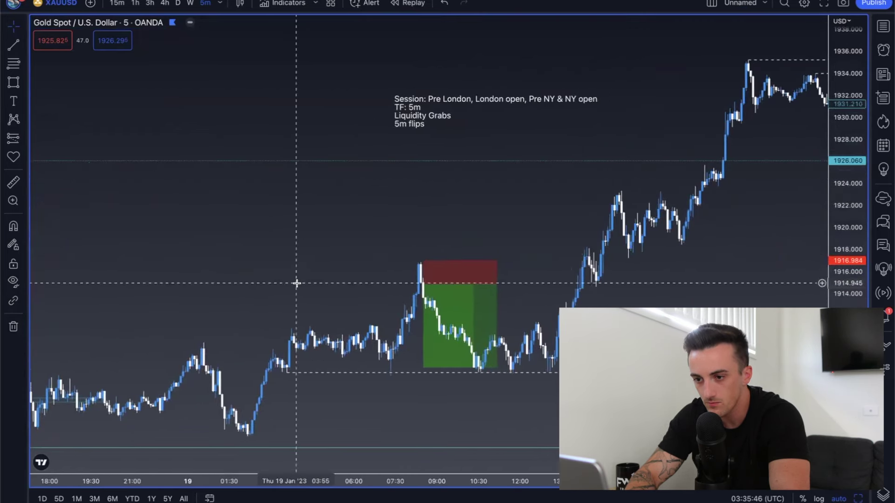
click(24, 82)
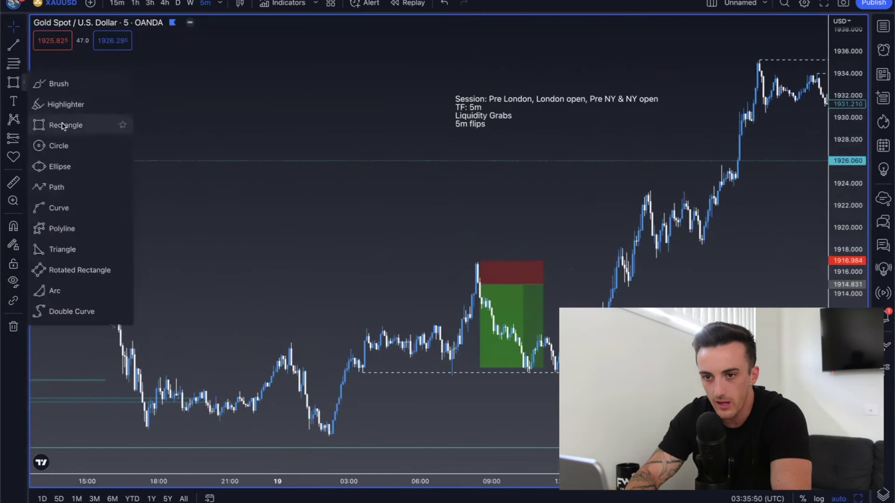
click(64, 125)
drag(359, 327, 474, 320)
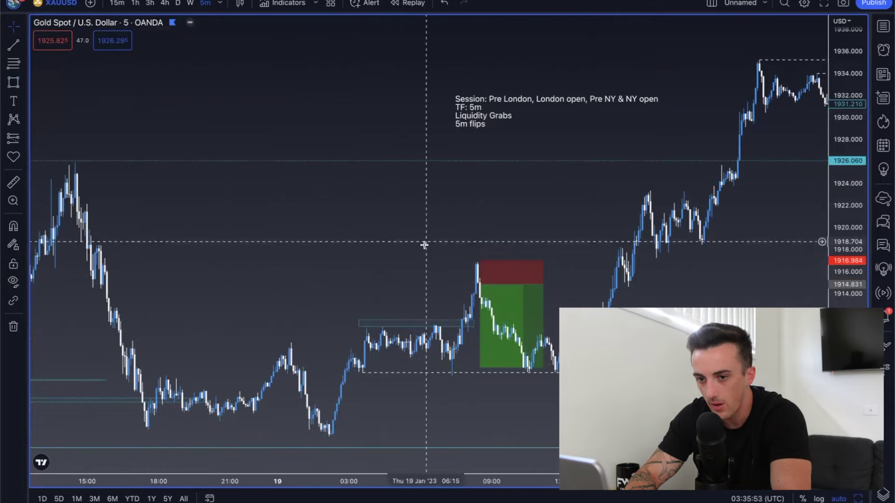
click(13, 84)
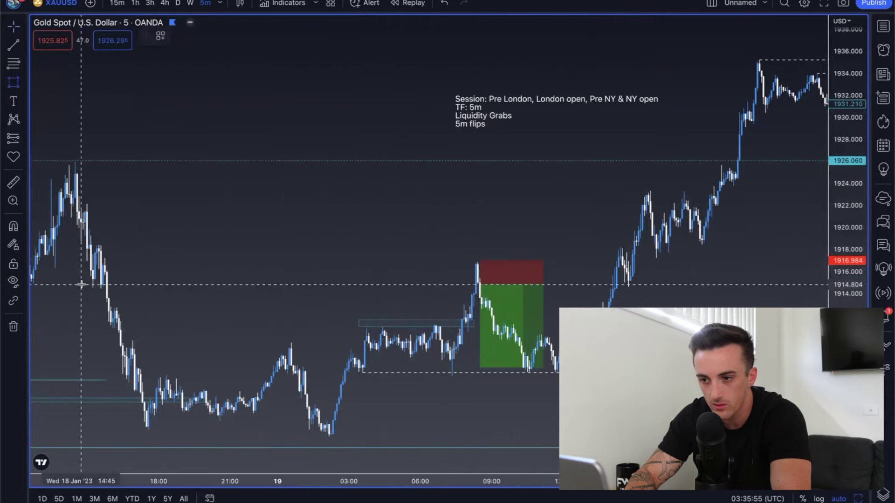
mouse_move(81, 281)
mouse_down()
mouse_move(541, 249)
mouse_move(565, 287)
mouse_up()
Set the 19 Jan short position's entry to 1914.804 at 08:30, its stop to 1918.704 and its target distance to 7.755
click(434, 241)
mouse_move(479, 283)
mouse_down()
mouse_move(474, 257)
mouse_move(161, 243)
mouse_up()
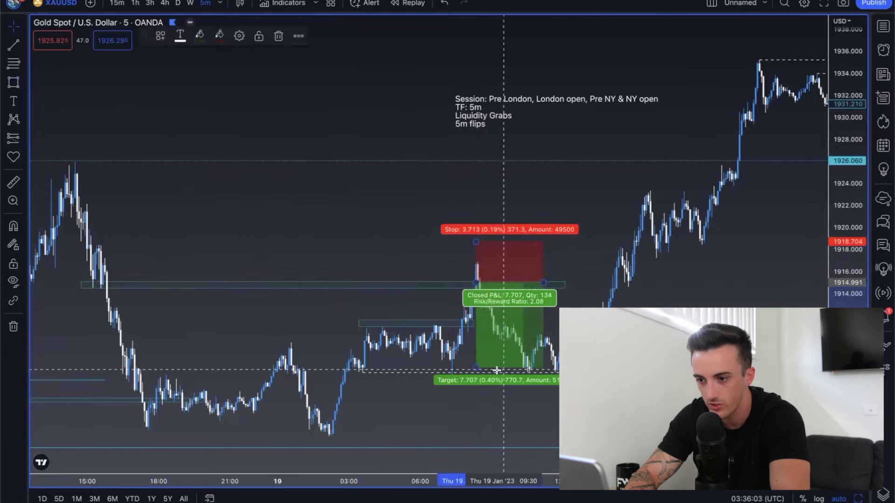
click(422, 300)
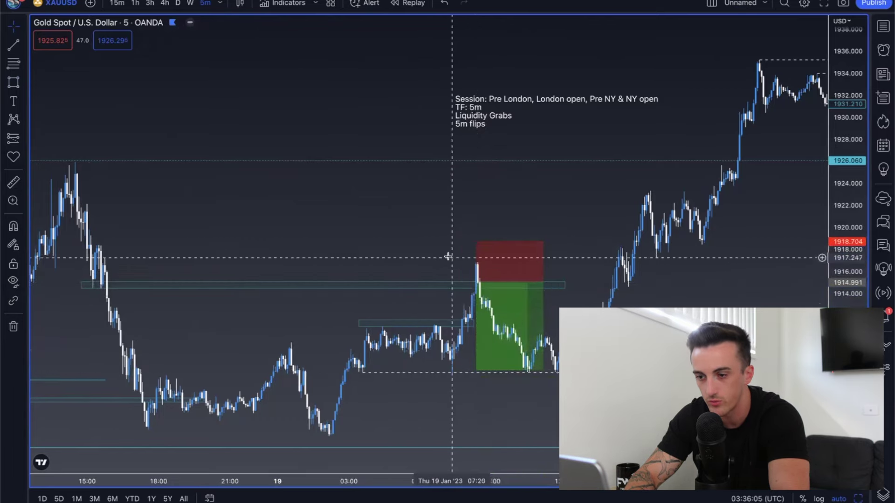
scroll(464, 262, up, 2)
drag(456, 283, 460, 284)
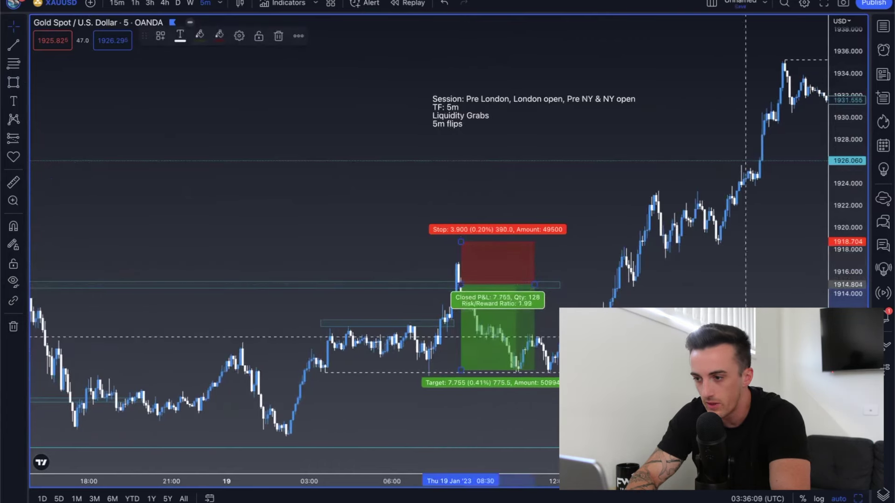
Set the 19 Jan short position's entry to 1914.876, its stop to 1916.917 and its target to 1908.706
drag(848, 419, 848, 289)
drag(761, 334, 781, 253)
scroll(437, 312, down, 1)
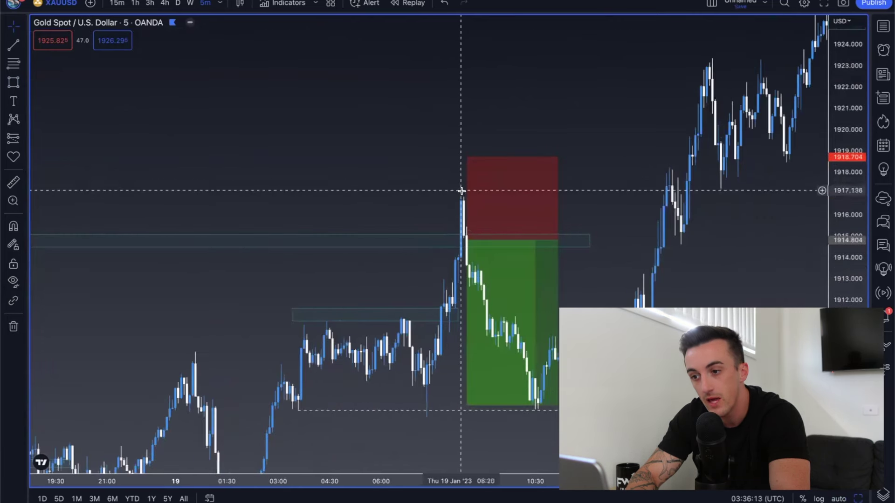
click(467, 238)
drag(465, 239, 466, 239)
drag(467, 161, 467, 195)
drag(466, 406, 466, 409)
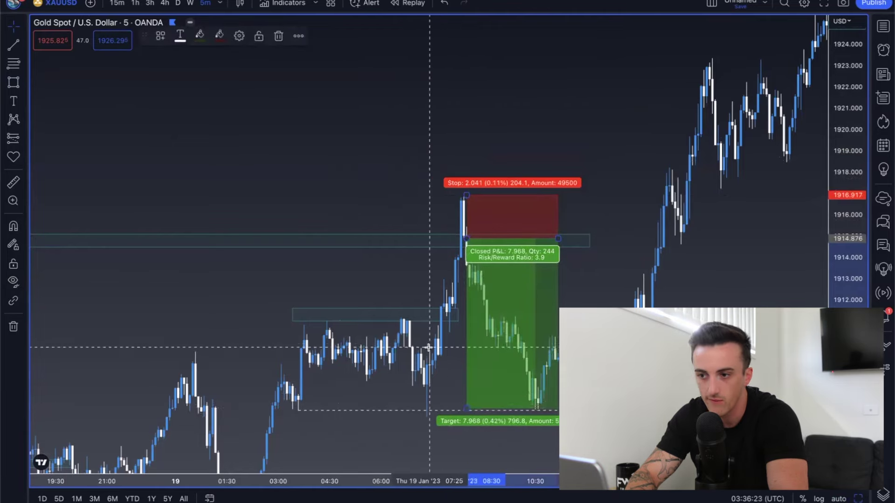
drag(466, 408, 463, 370)
click(386, 304)
Draw a horizontal trend line at 1909.722 from 16:55 on 18 Jan to about 03:35 on 19 Jan
scroll(386, 304, down, 2)
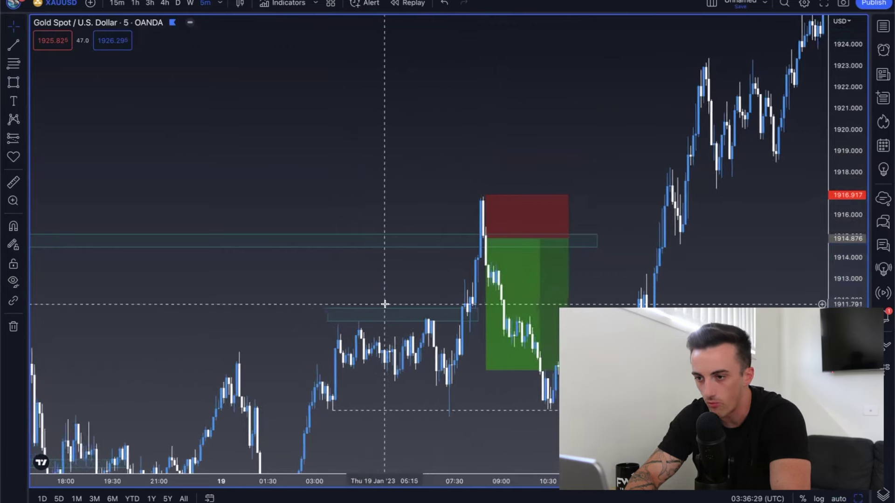
scroll(387, 302, up, 1)
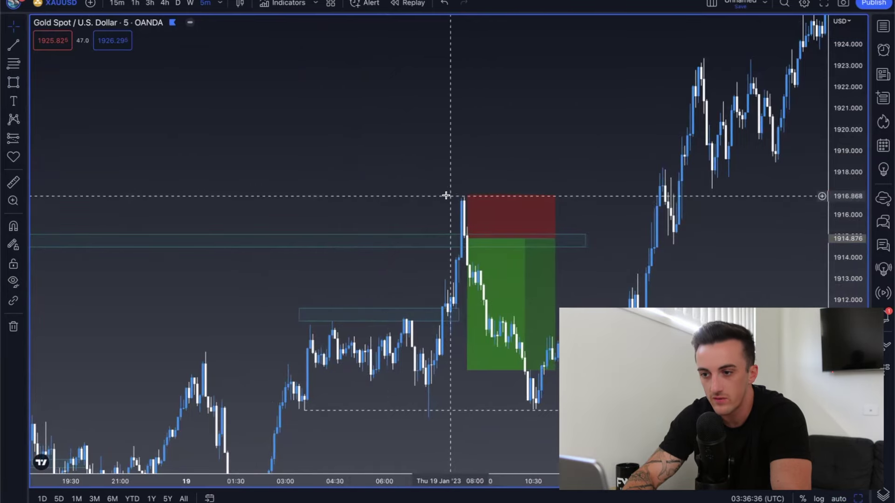
scroll(446, 194, down, 3)
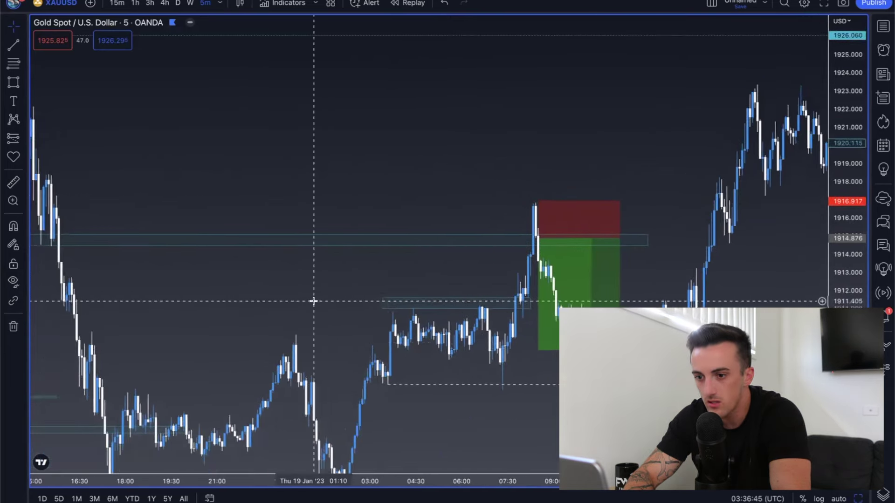
drag(313, 301, 526, 230)
scroll(549, 230, up, 3)
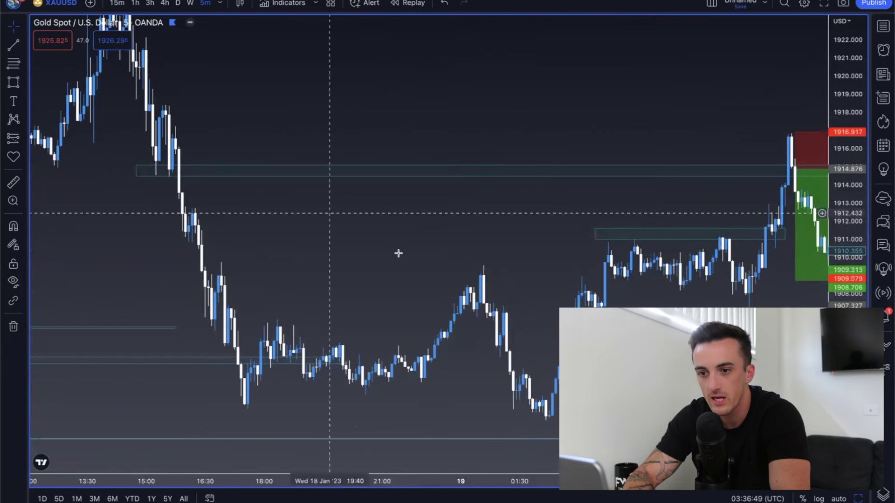
key(alt+t)
click(222, 262)
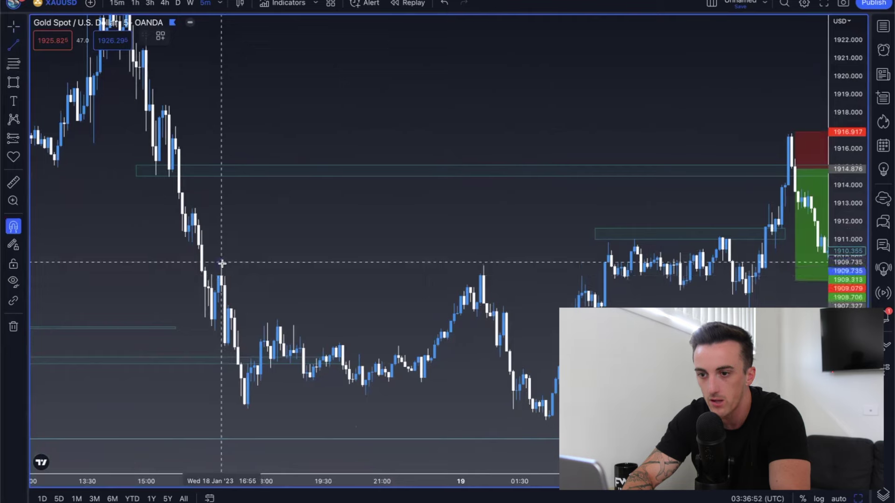
click(600, 261)
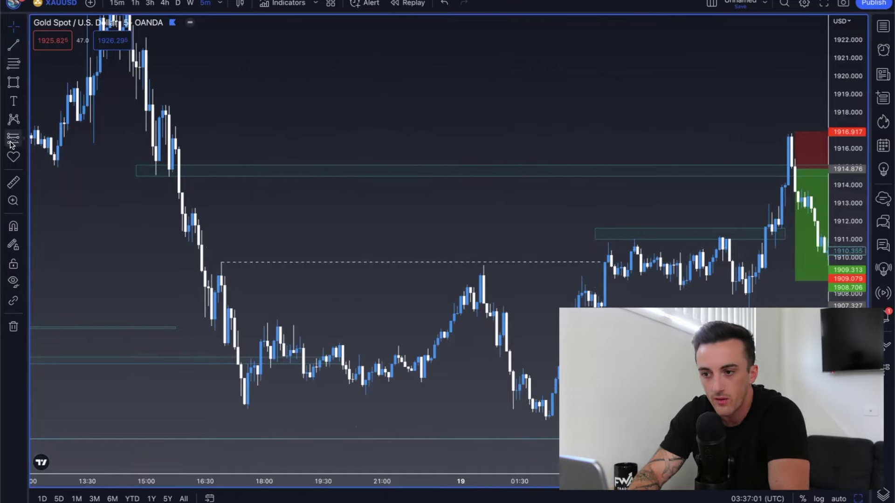
Place a short position at 1907.383 from about 00:45 on 19 Jan, with stop 1909.580 and target distance 6.332, and delete it
click(489, 307)
drag(494, 212, 491, 265)
drag(490, 395, 485, 420)
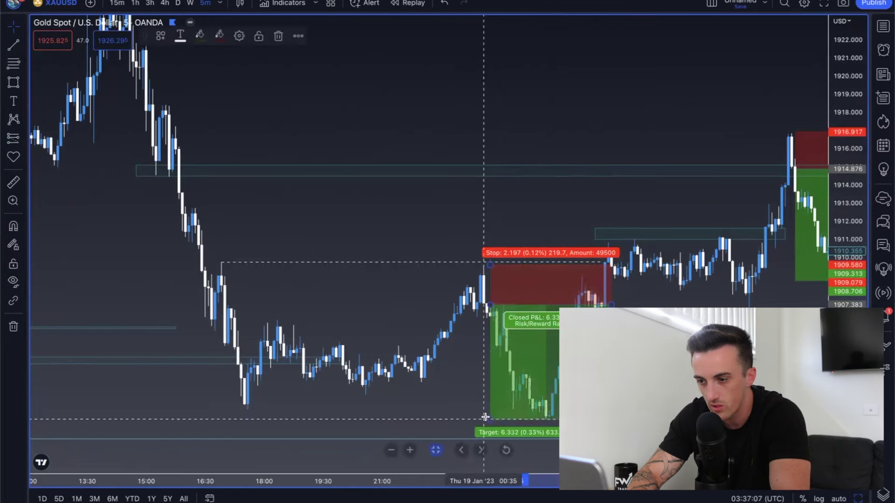
click(483, 377)
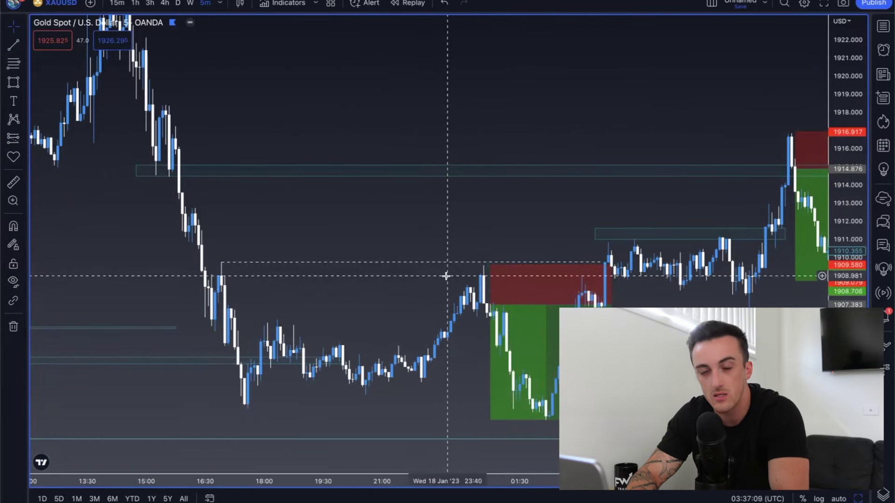
click(501, 291)
key(Delete)
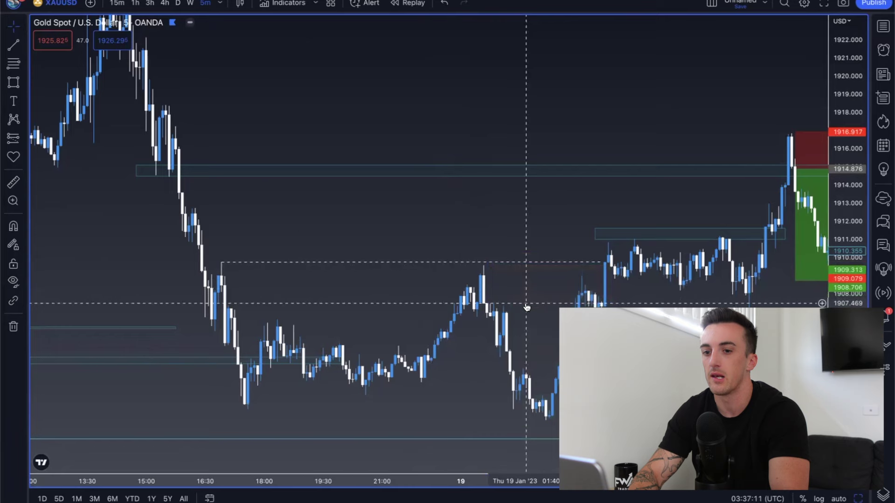
Examine the early 18 Jan sell-off and recovery around the existing long and short positions and the marked zones
scroll(526, 308, down, 2)
drag(854, 156, 855, 173)
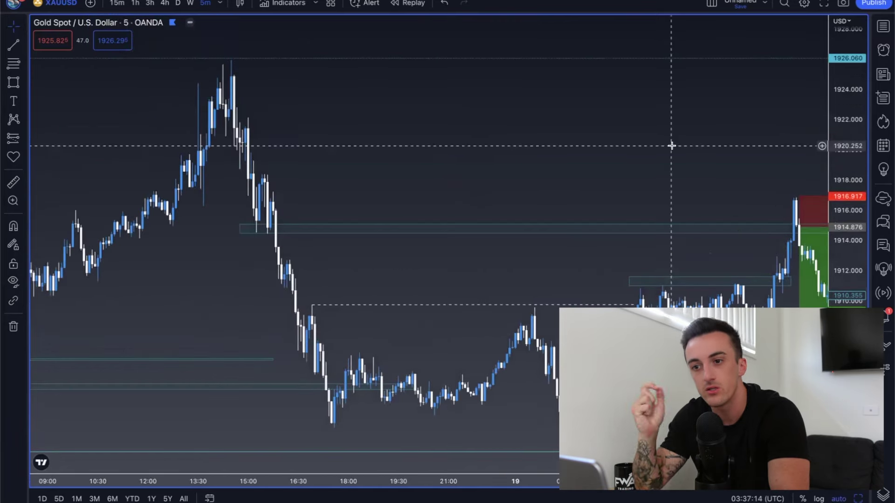
scroll(480, 414, up, 5)
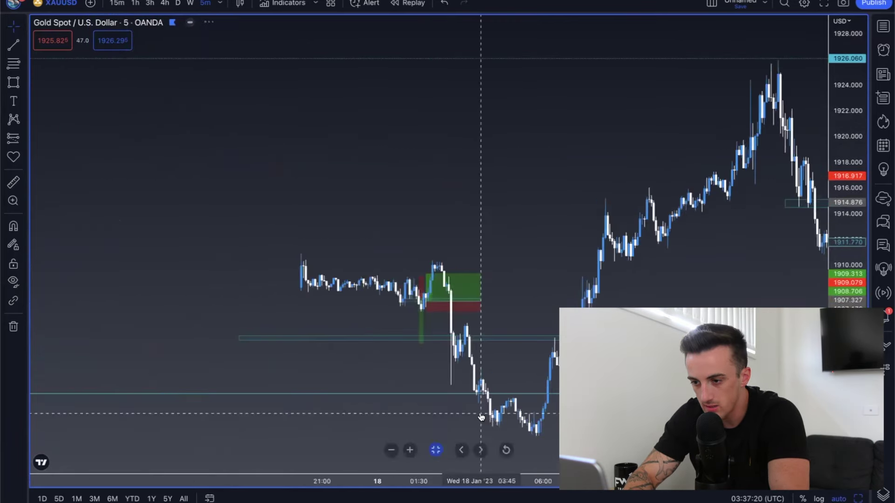
drag(479, 414, 558, 411)
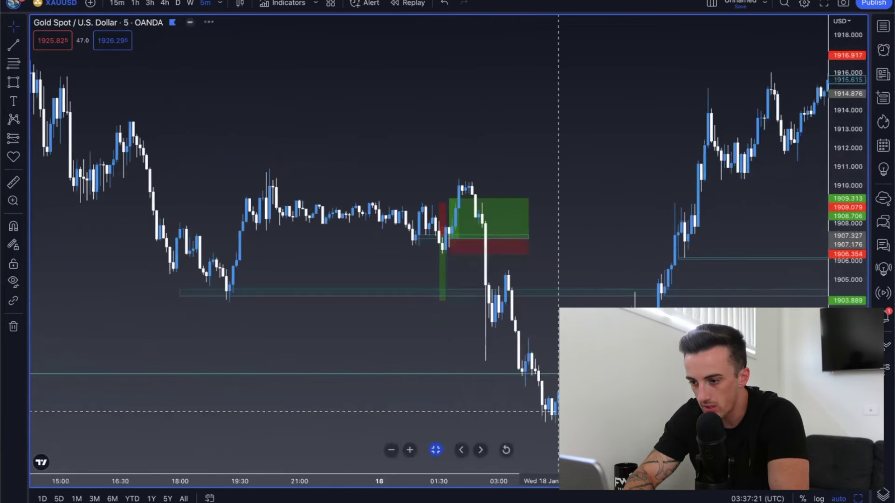
scroll(559, 412, up, 5)
drag(853, 373, 853, 112)
scroll(718, 345, down, 10)
drag(853, 293, 853, 380)
drag(787, 379, 788, 238)
scroll(789, 237, up, 3)
scroll(855, 221, up, 1)
drag(855, 220, 839, 310)
drag(706, 239, 710, 267)
drag(848, 322, 848, 264)
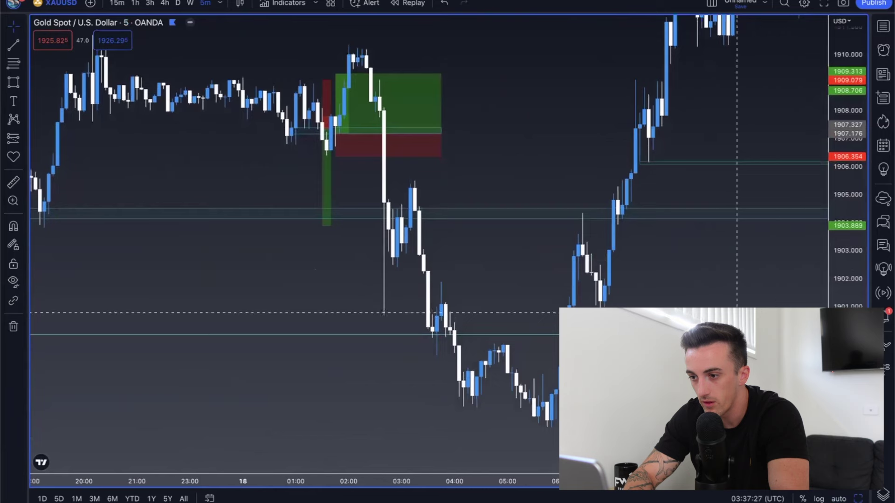
Draw a thin rectangular zone at about 1897.4 from about 03:55 to about 07:30 on 18 Jan
drag(737, 312, 728, 303)
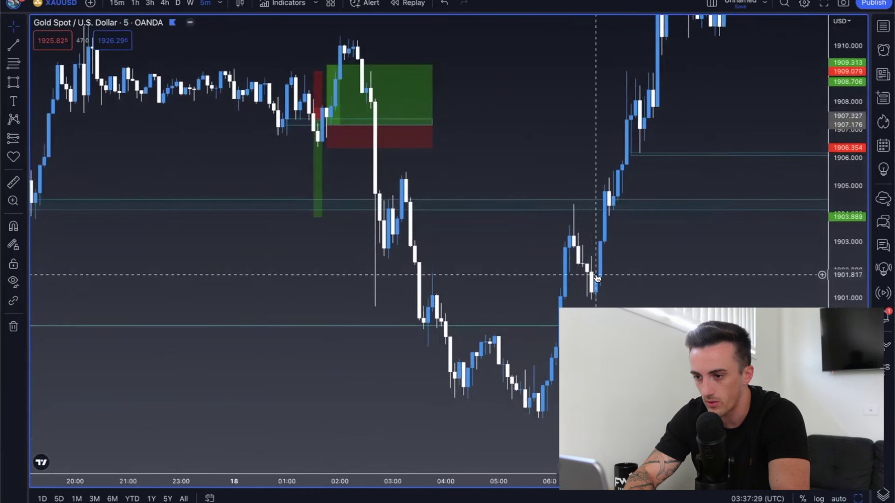
click(14, 83)
click(441, 396)
click(631, 397)
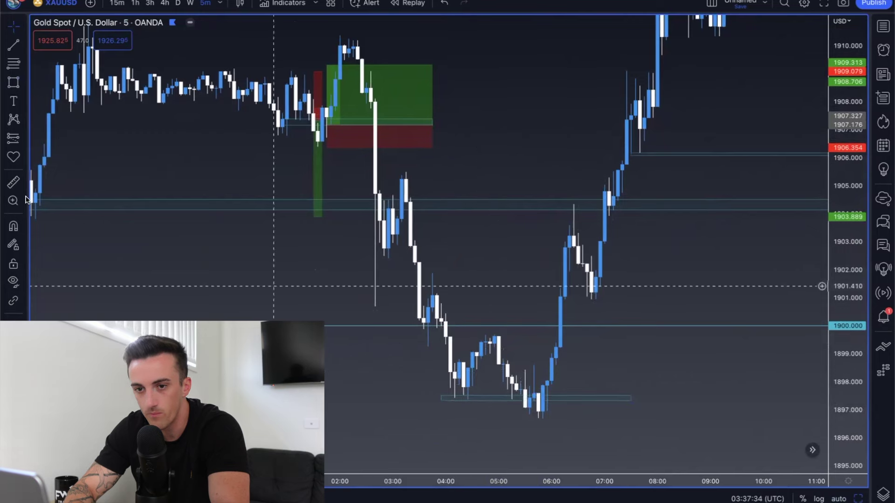
Try a long position at 1897.695 from about 05:20 on 18 Jan with stop 1897.160 and target 1903.243, and delete it
click(17, 141)
click(47, 138)
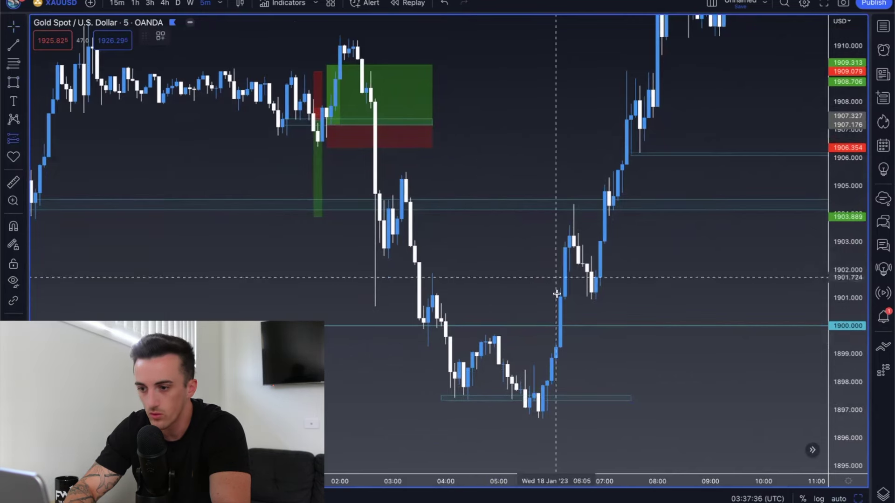
click(515, 394)
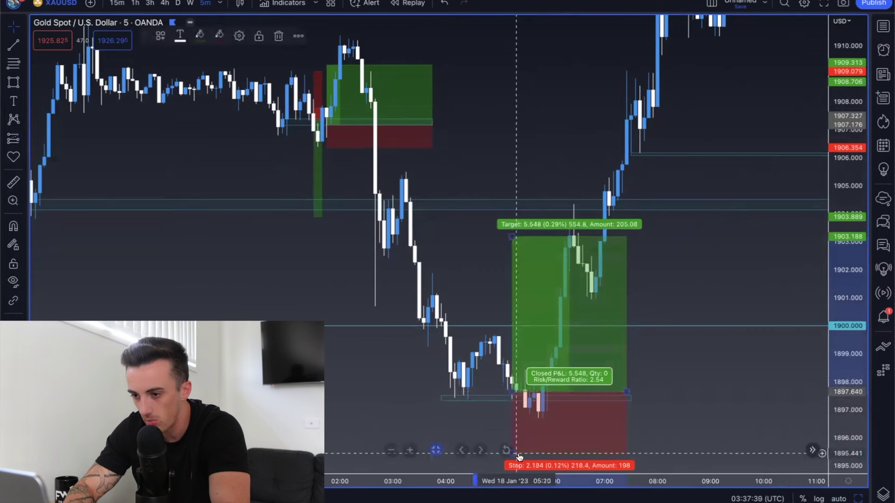
drag(513, 450, 508, 394)
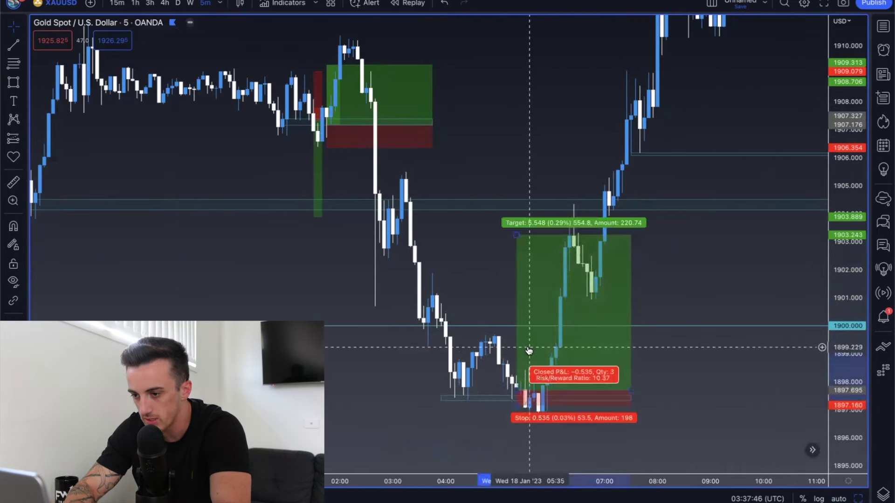
key(Delete)
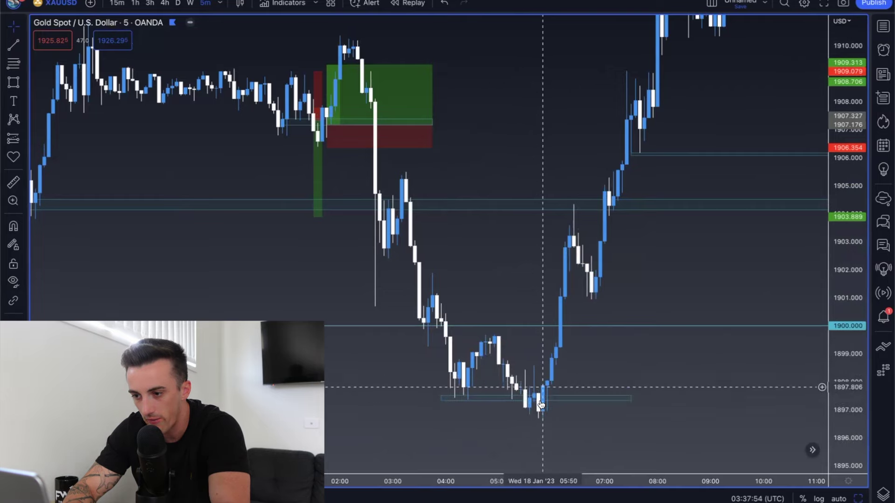
Place a long position at 1897.899 from 05:55 on 18 Jan with its stop at 1896.642 and target at 1905.106
drag(543, 410, 543, 396)
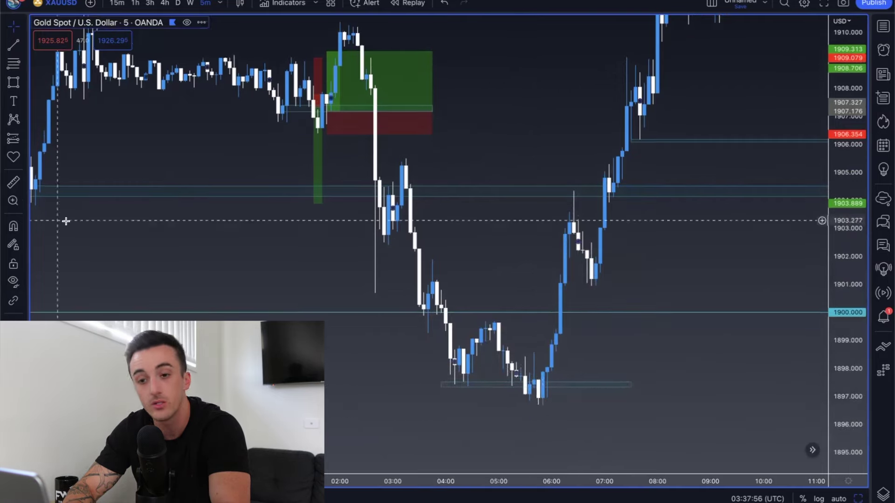
click(16, 141)
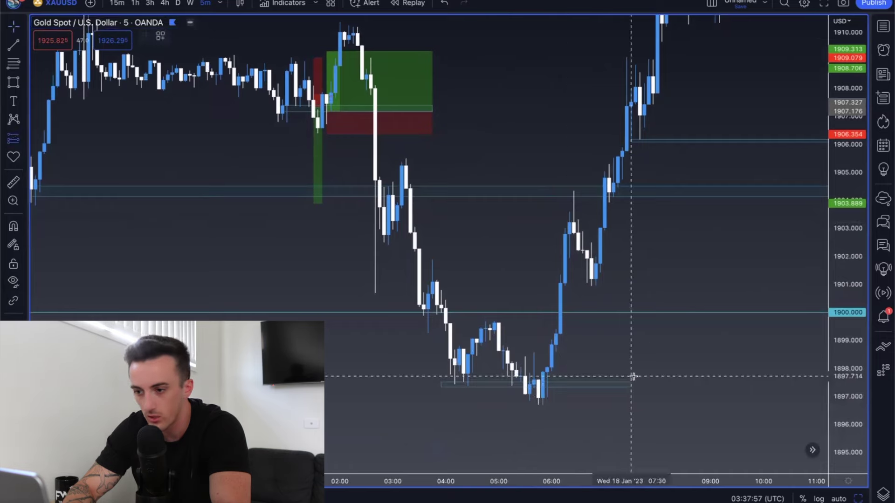
click(547, 371)
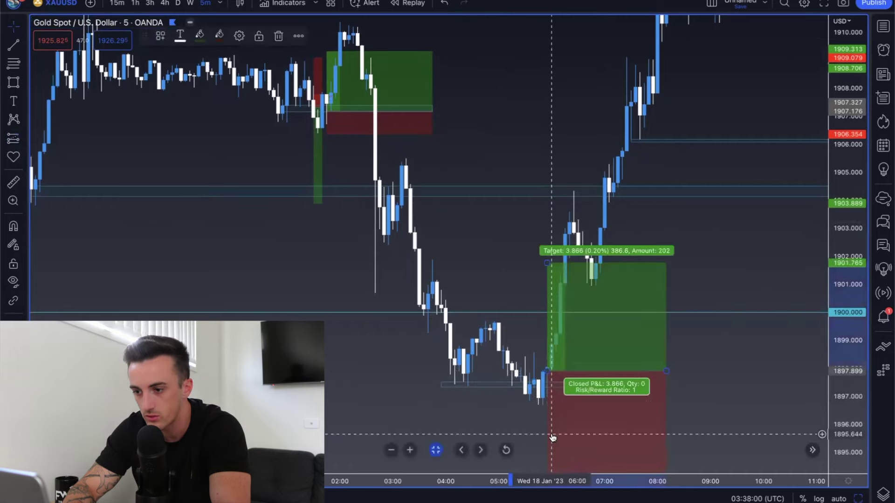
drag(552, 434, 548, 394)
drag(542, 332, 547, 371)
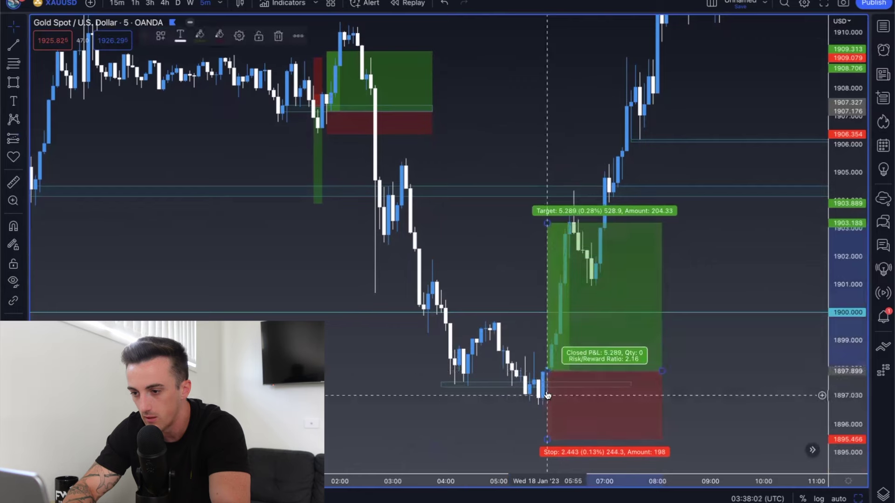
drag(548, 439, 534, 406)
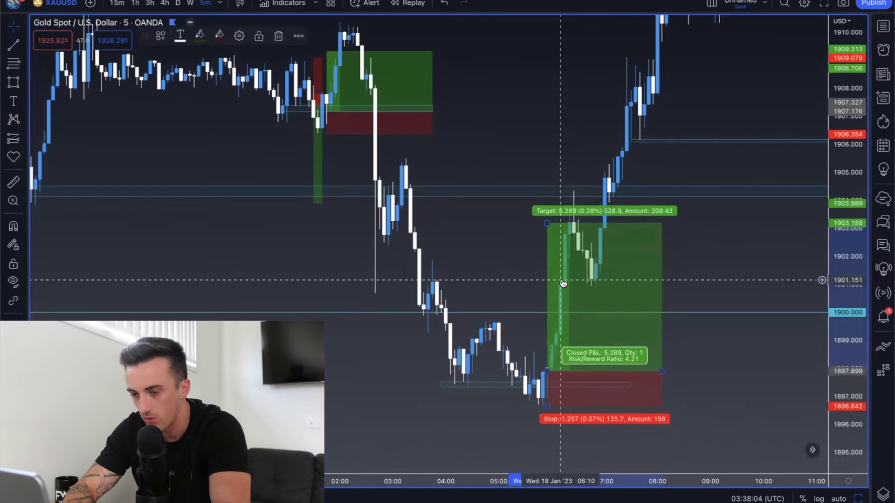
drag(550, 222, 534, 169)
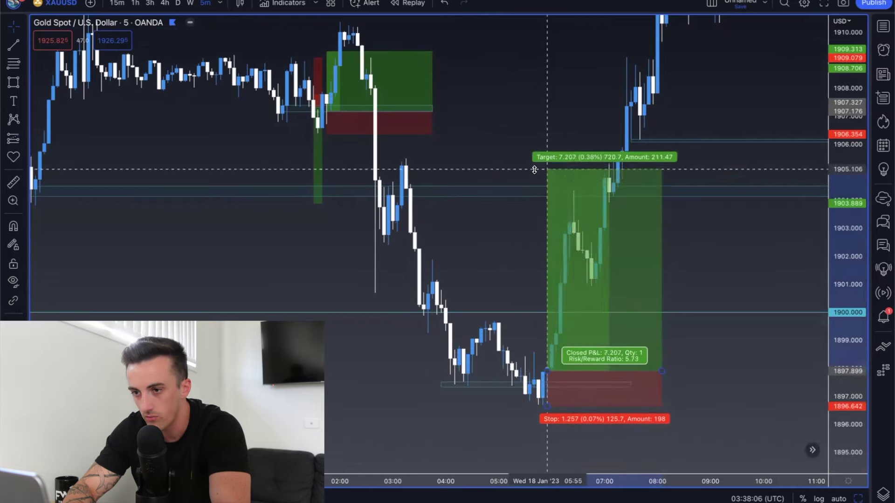
Raise the 05:55 long position's target to 1908.367 and further to 1913.677
click(822, 202)
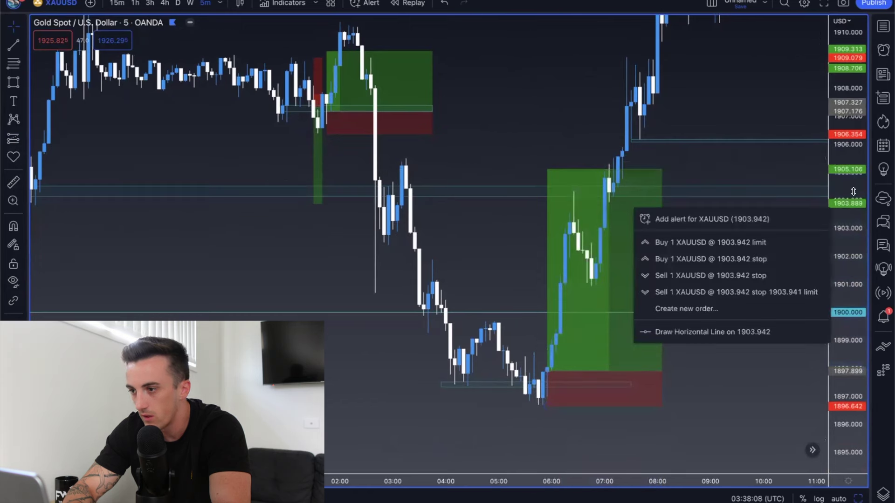
drag(853, 191, 853, 278)
drag(749, 259, 740, 280)
drag(543, 207, 539, 138)
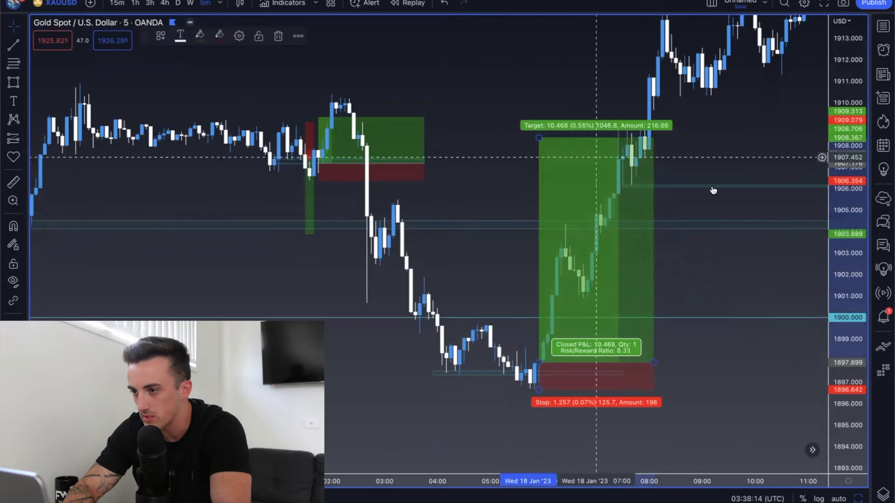
drag(853, 209, 853, 334)
drag(745, 356, 698, 365)
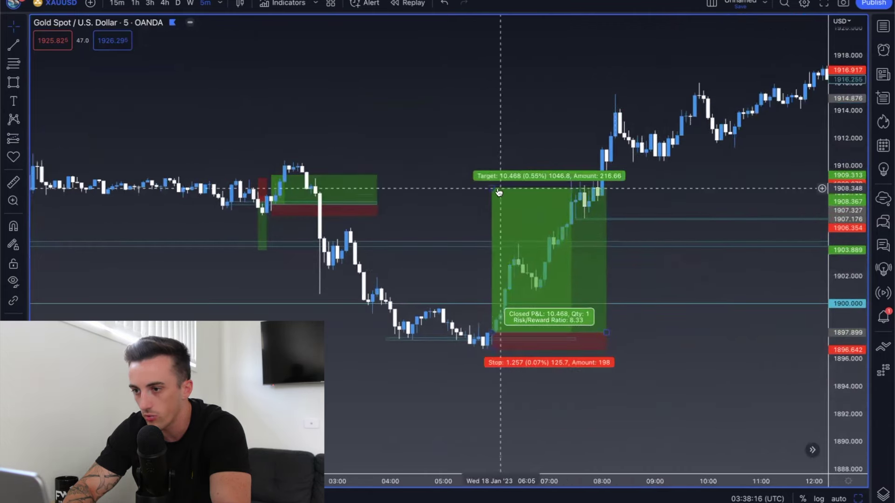
drag(499, 192, 493, 115)
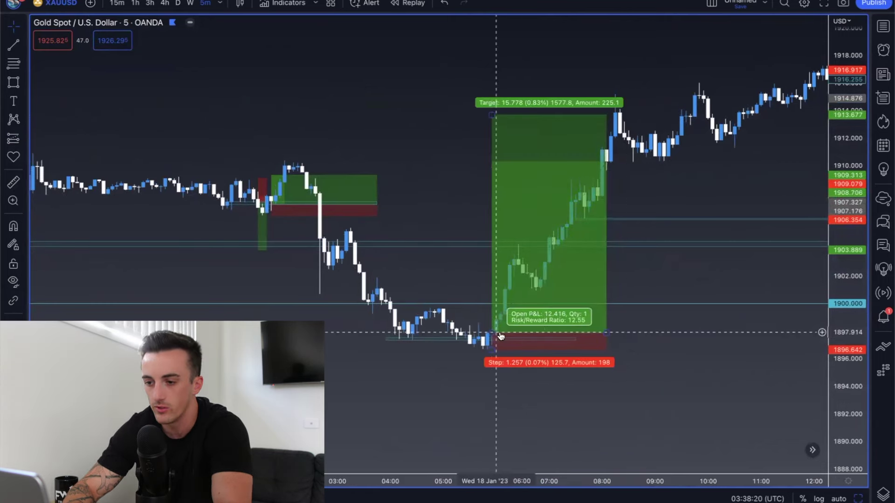
Add a text note below the 18 Jan sell-off: Pre London, Liquidity Grab, 5m flip, Retest, Minimum 1:3 locked in, Runner, one per line
scroll(733, 368, down, 1)
scroll(742, 366, up, 2)
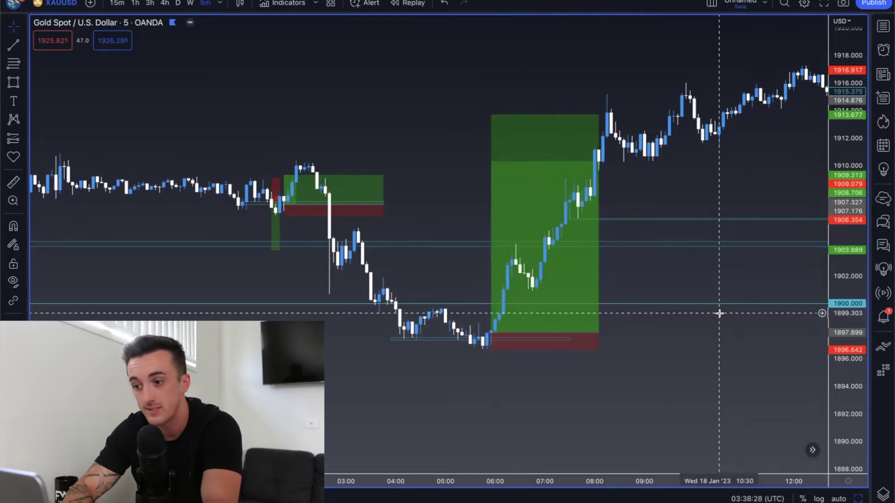
drag(794, 359, 794, 218)
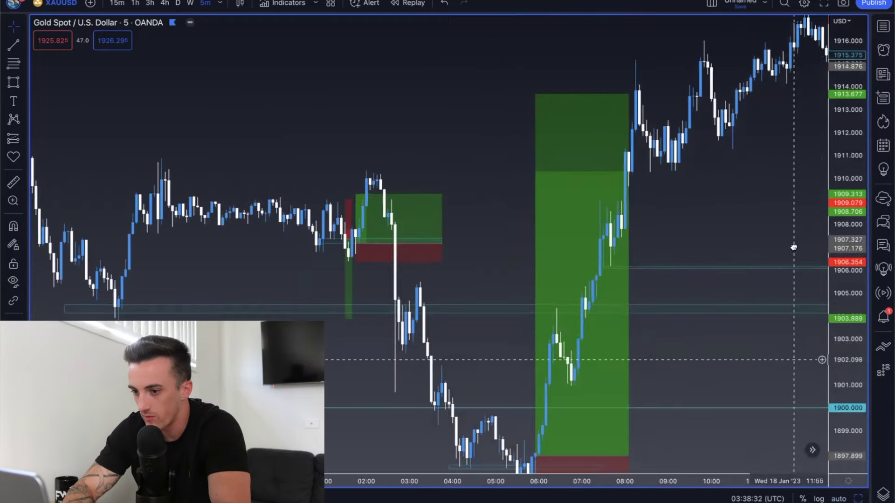
click(14, 100)
click(351, 321)
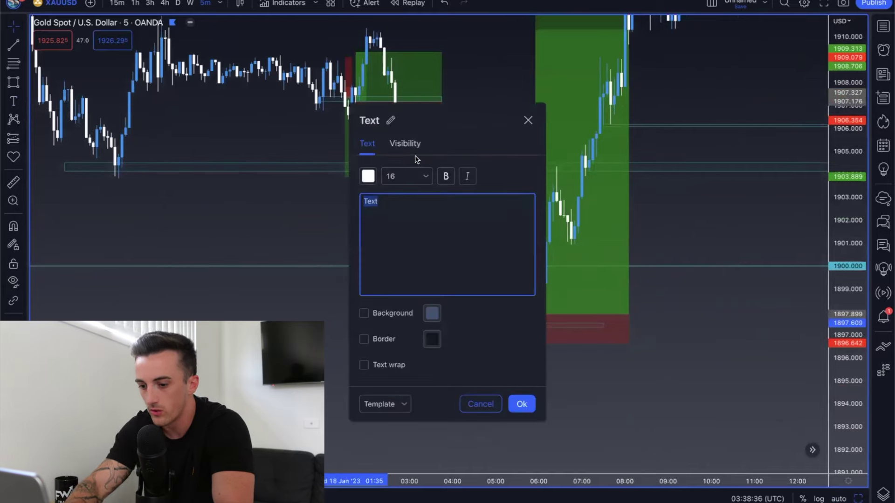
text(Pre Lond)
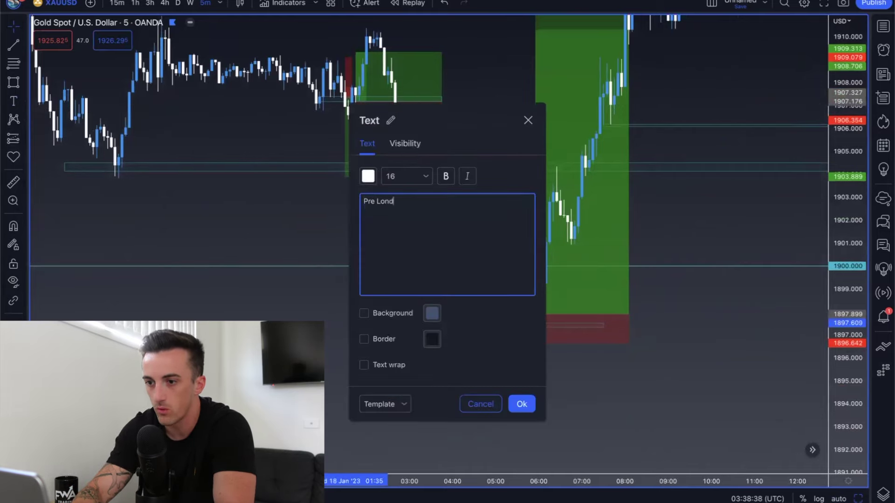
text(on)
key(Return)
drag(494, 129, 314, 122)
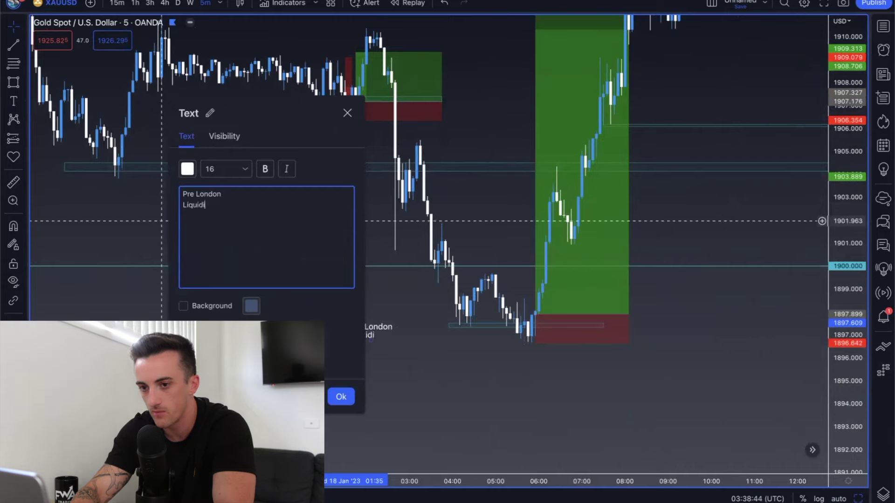
text(Liquidity Grab)
key(Return)
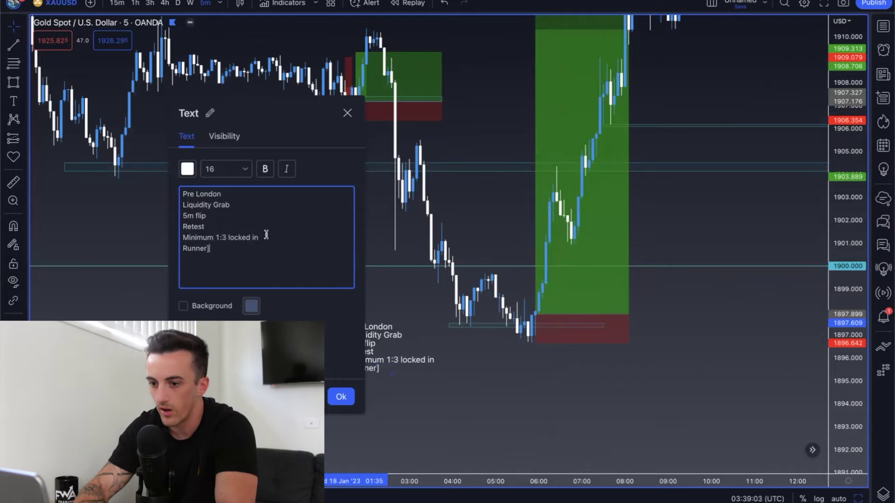
click(341, 397)
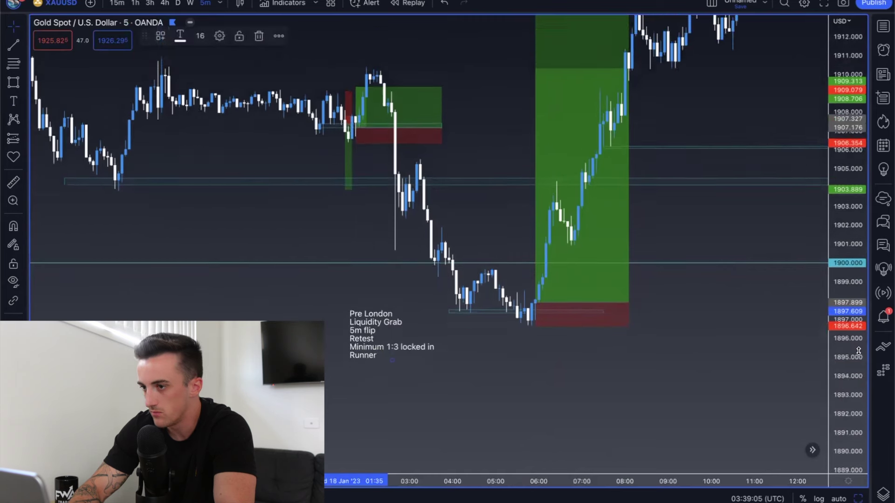
Set the 05:55 long position's target to 1910.192
click(626, 144)
drag(535, 95, 515, 152)
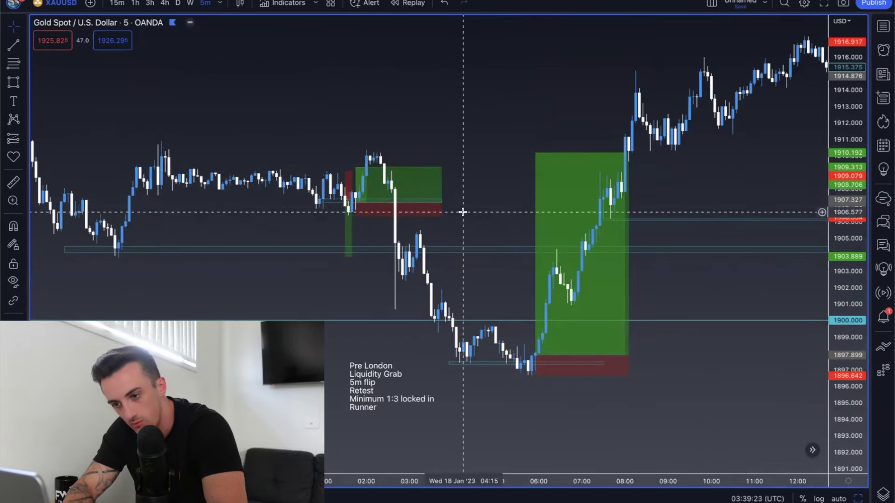
click(553, 219)
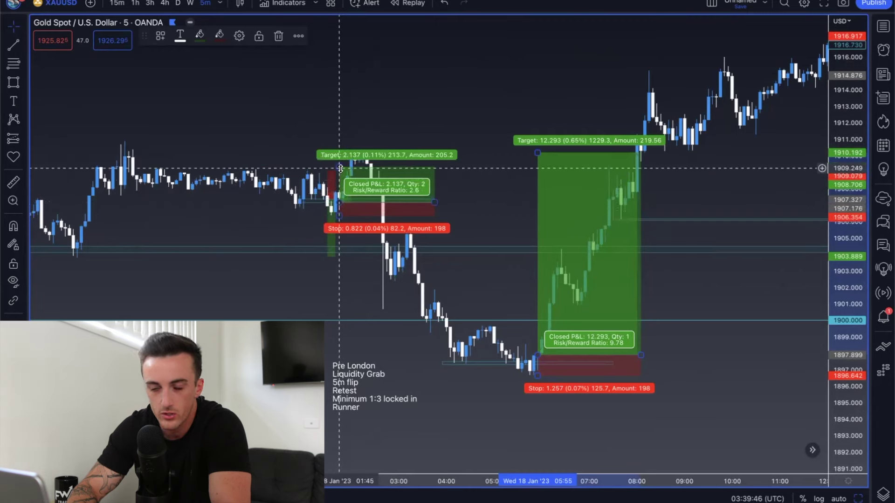
Delete the smaller long position entered at 1907.176 at about 01:45 on 18 Jan
mouse_move(339, 164)
mouse_down()
mouse_move(338, 143)
mouse_move(143, 142)
mouse_move(145, 166)
mouse_up()
click(269, 124)
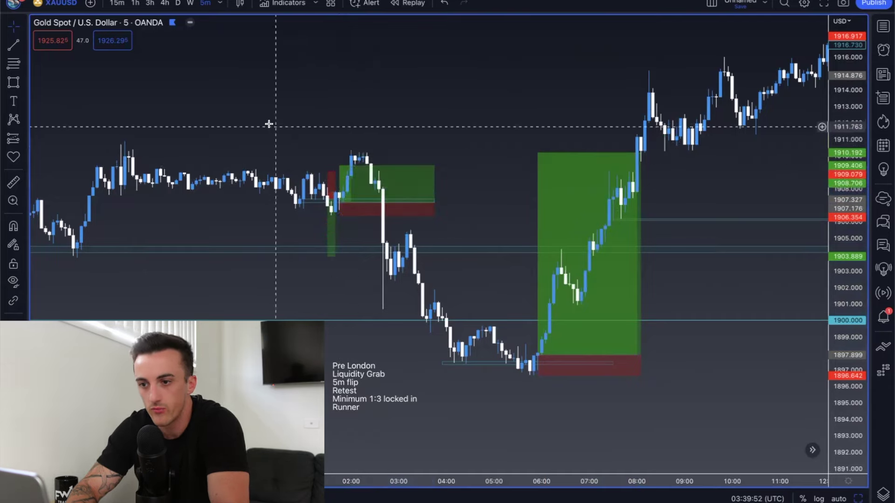
click(381, 200)
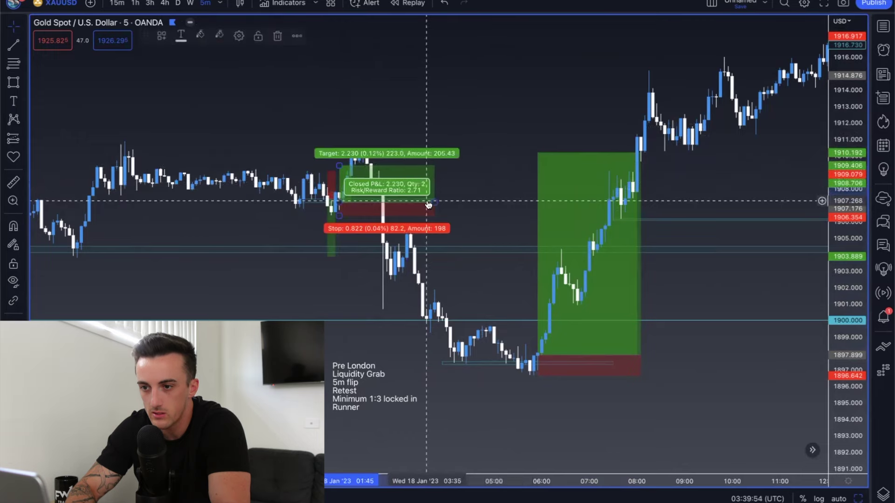
key(Delete)
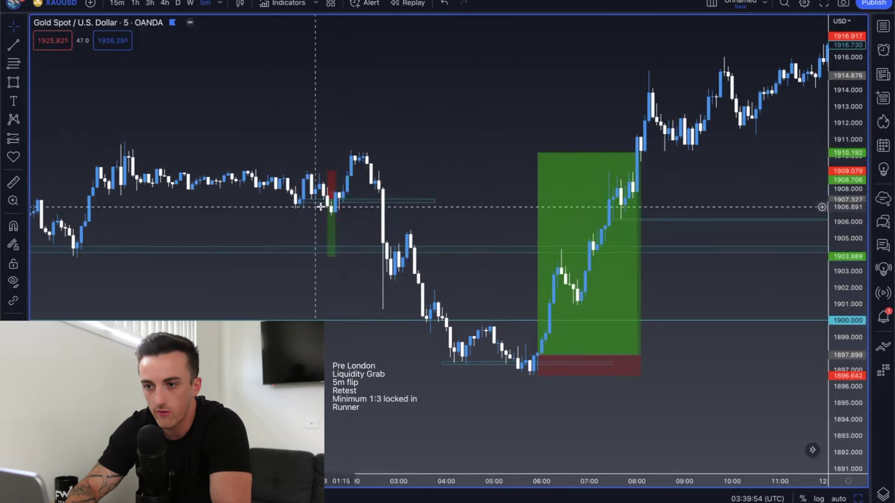
Draw a thin rectangular zone at about 1909.3 from about 21:00 on 17 Jan to about 03:50 on 18 Jan
click(159, 166)
click(438, 167)
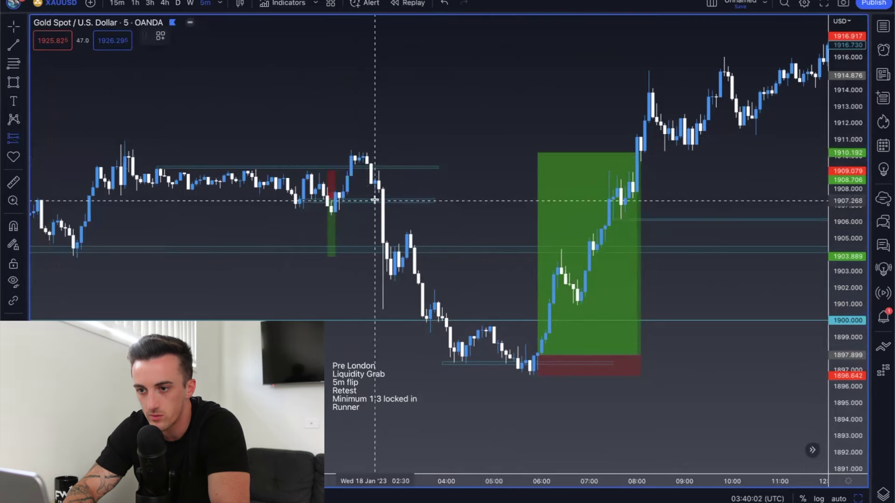
Try a short position at 1908.274 from about 02:35 on 18 Jan with stop 1910.412 and target 1900.227, and delete it
click(378, 185)
drag(379, 115, 379, 149)
drag(380, 251, 380, 317)
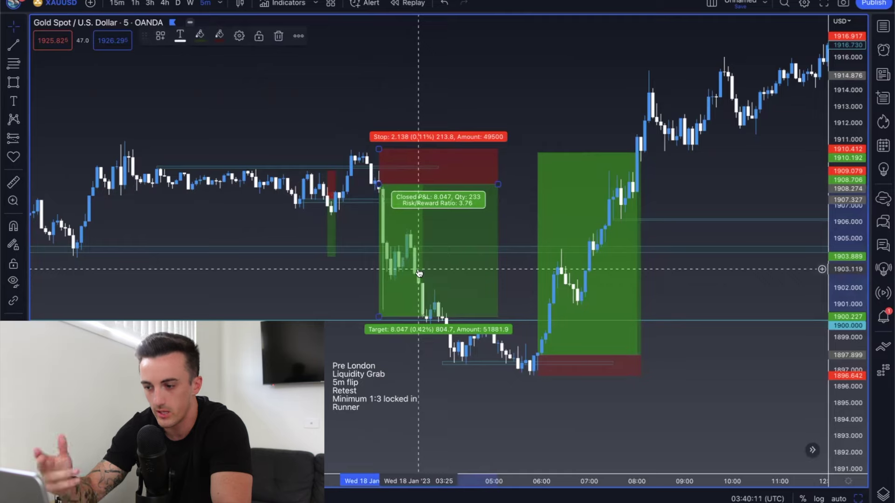
key(Delete)
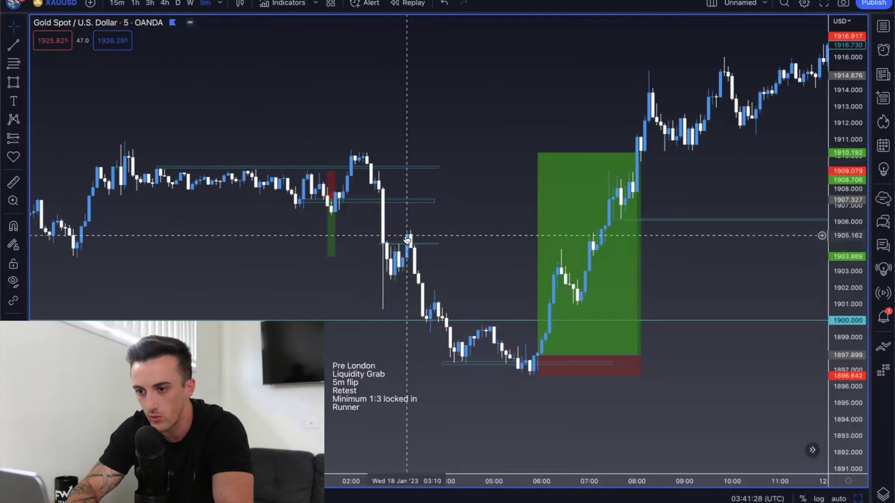
Try a short position at 1904.376 from about 03:20 on 18 Jan with stop 1905.571 and target 1899.661, and delete it
click(8, 142)
click(415, 248)
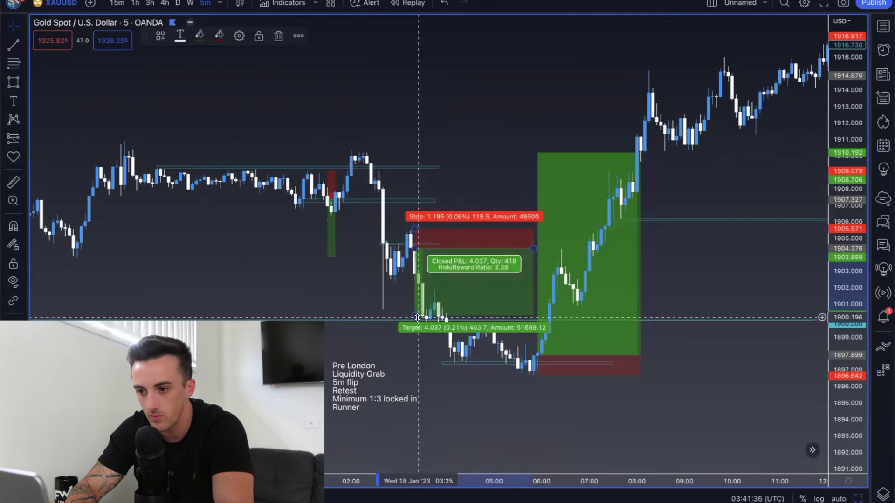
drag(417, 317, 418, 320)
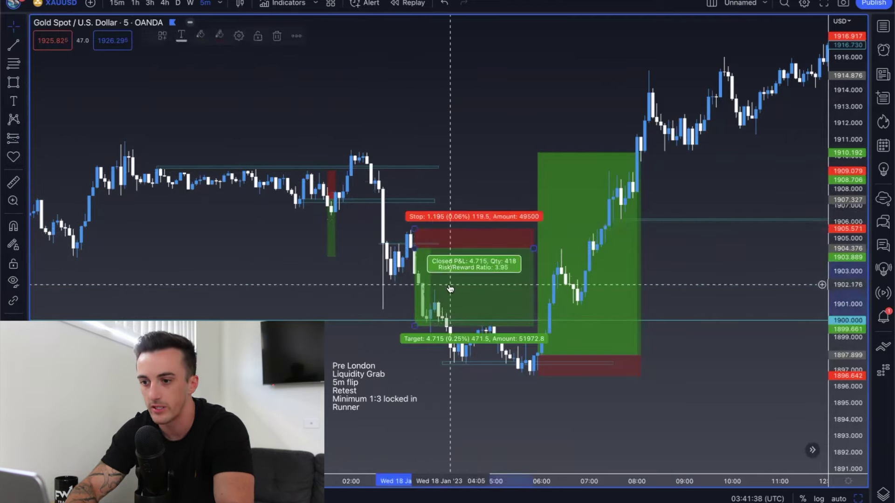
key(Delete)
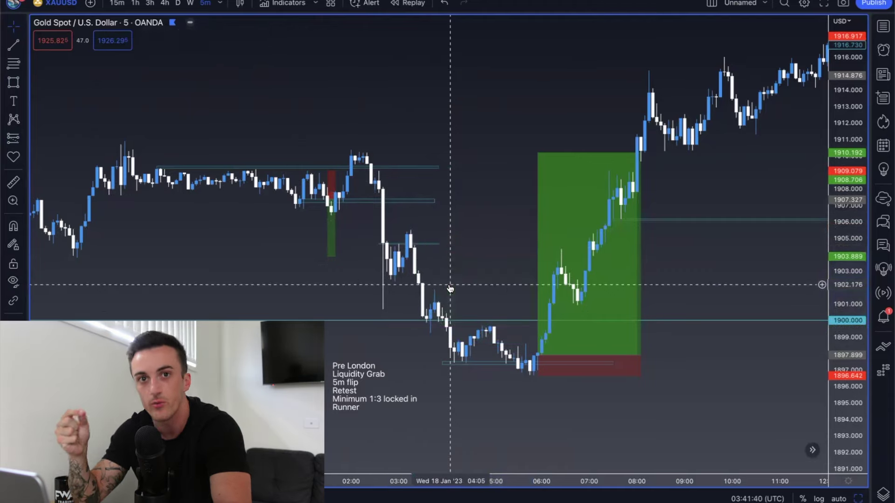